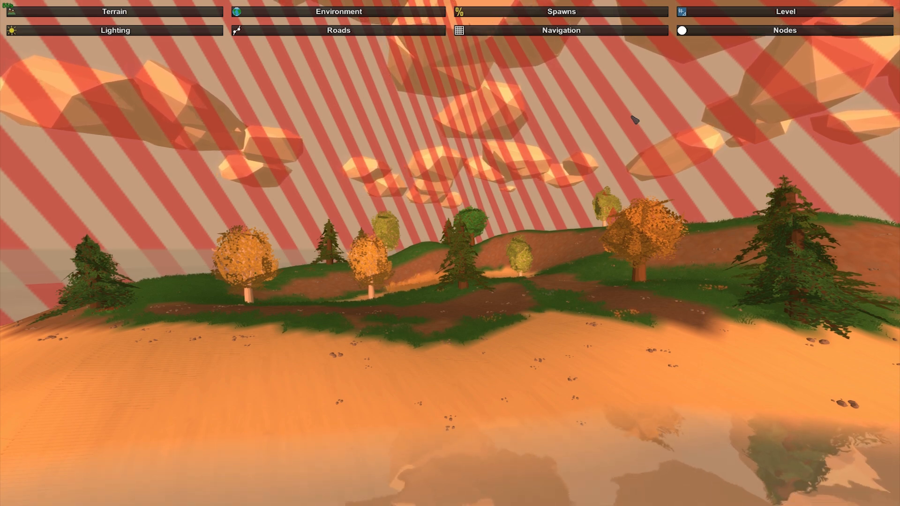
# Lay out a four-node White_0 road along the dirt strip above the beach and bake it.
pyautogui.click(324, 31)
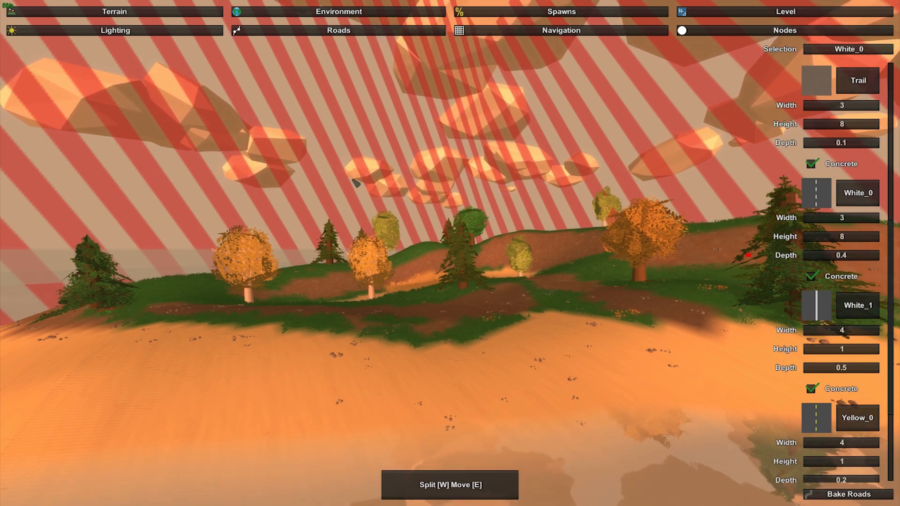
pyautogui.press('w')
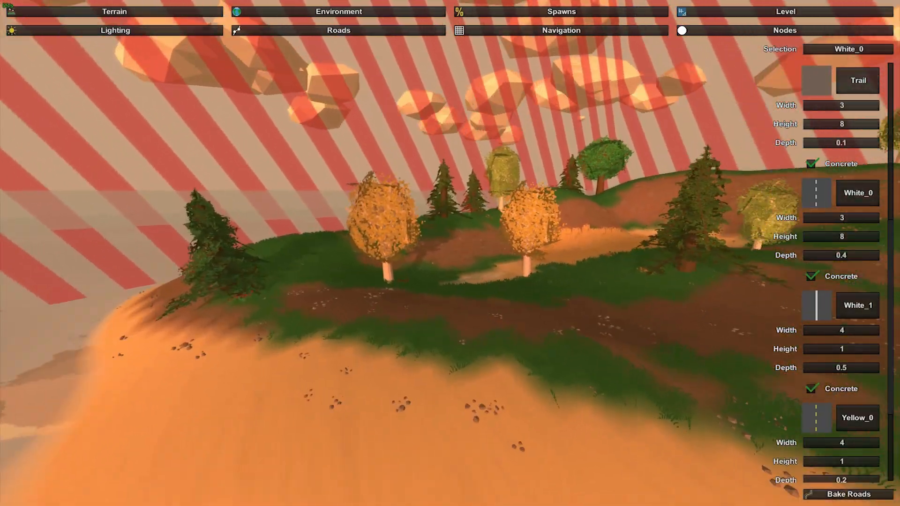
pyautogui.press('s')
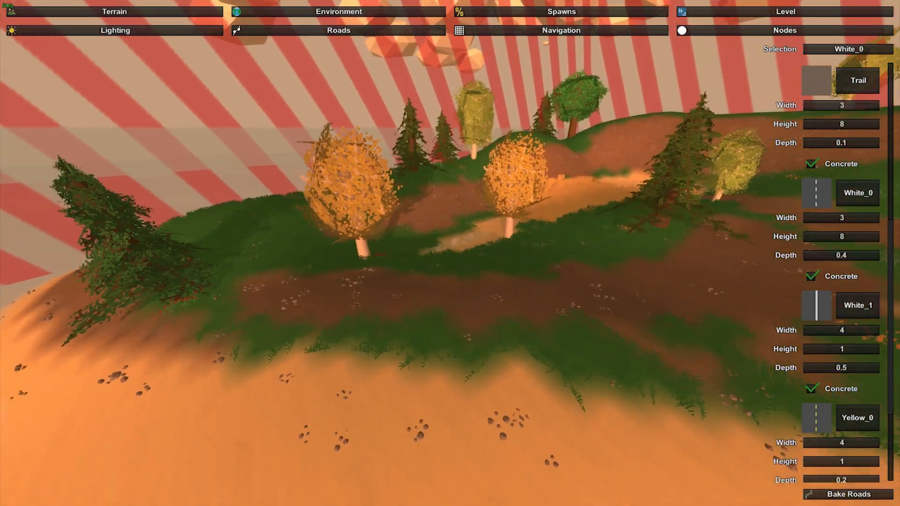
pyautogui.click(588, 320)
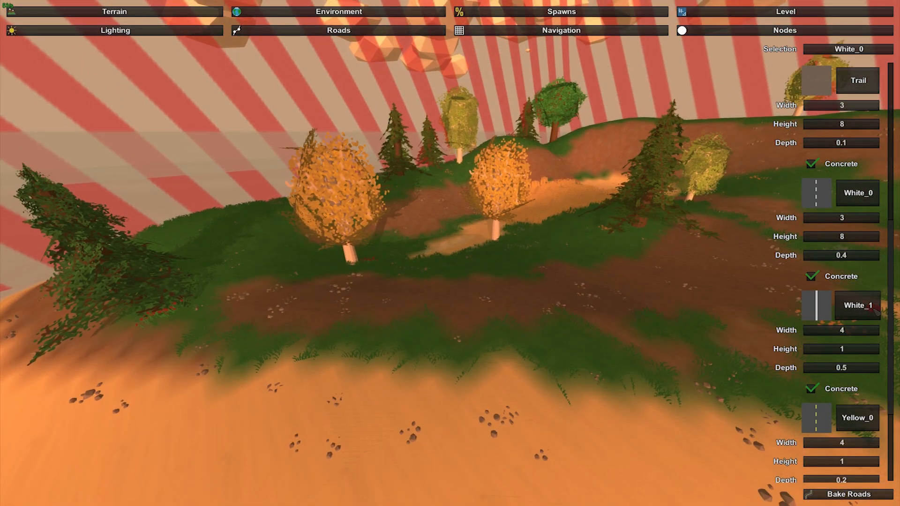
pyautogui.moveTo(467, 297); pyautogui.dragTo(456, 255, button='right')
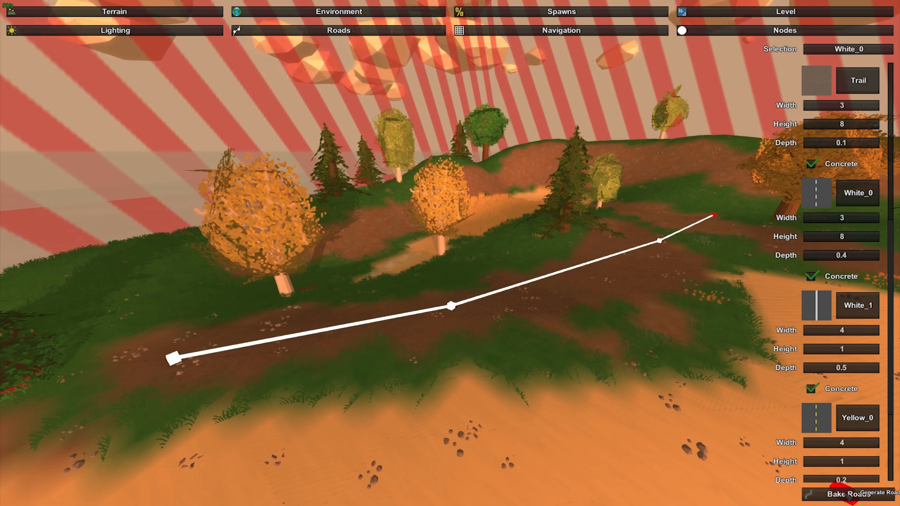
pyautogui.click(841, 492)
# Examine how the baked road follows the terrain along its whole length.
pyautogui.moveTo(513, 323); pyautogui.dragTo(338, 263, button='right')
pyautogui.press('s')
pyautogui.press('w')
pyautogui.press('w')
pyautogui.press('s')
pyautogui.press('w')
pyautogui.press('s')
pyautogui.press('s')
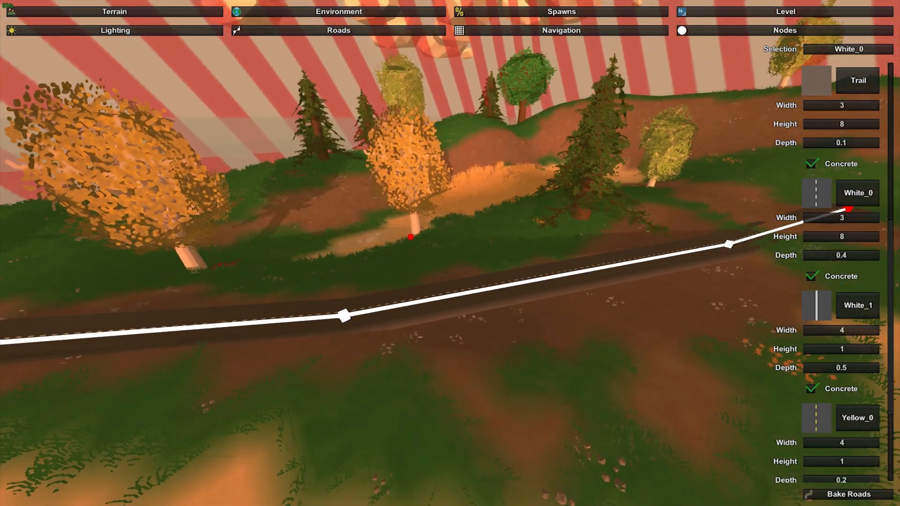
# Start sculpting the terrain heights and reduce the brush size.
pyautogui.click(104, 13)
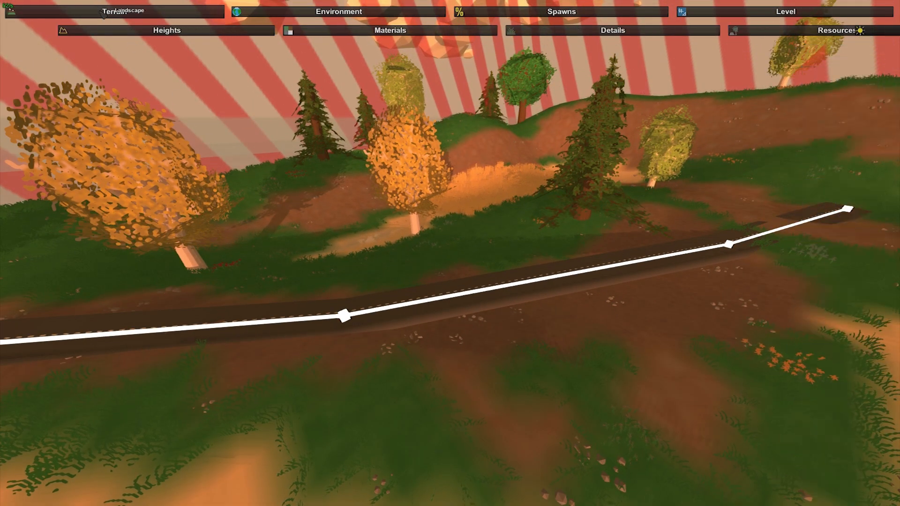
pyautogui.click(110, 31)
pyautogui.moveTo(235, 211)
pyautogui.mouseDown(button='right')
pyautogui.moveTo(141, 178)
pyautogui.moveTo(182, 206)
pyautogui.moveTo(257, 202)
pyautogui.moveTo(258, 213)
pyautogui.mouseUp(button='right')
pyautogui.press('w')
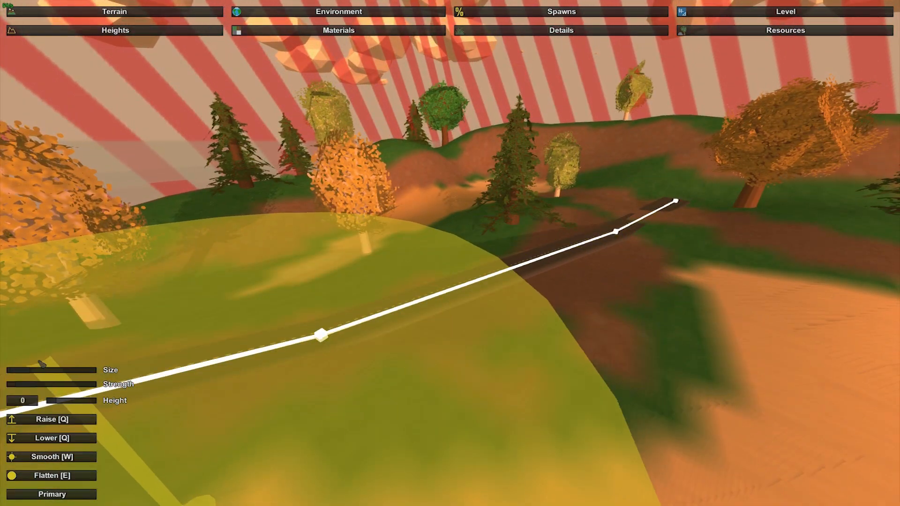
pyautogui.moveTo(20, 370); pyautogui.dragTo(13, 371)
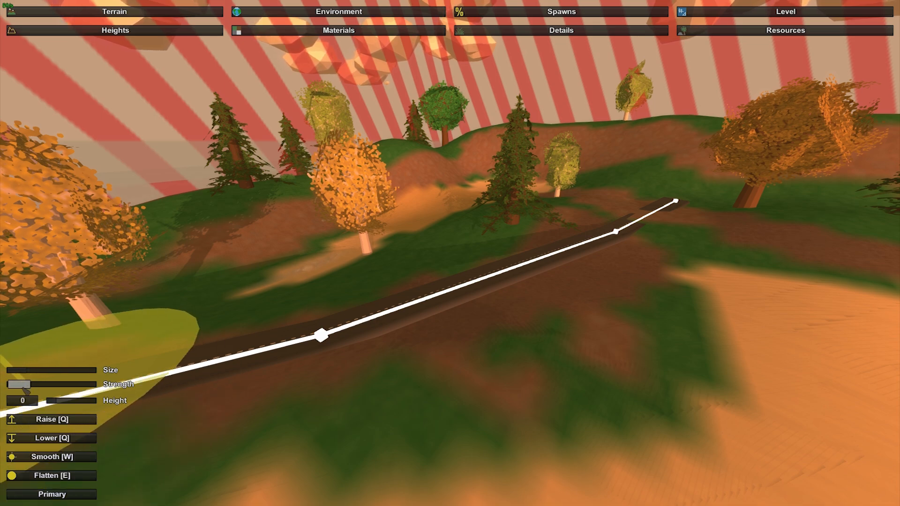
# Raise the terrain over the road around its second node.
pyautogui.moveTo(335, 291)
pyautogui.mouseDown(button='right')
pyautogui.moveTo(515, 323)
pyautogui.moveTo(328, 293)
pyautogui.moveTo(164, 295)
pyautogui.moveTo(291, 305)
pyautogui.moveTo(291, 356)
pyautogui.moveTo(271, 347)
pyautogui.mouseUp(button='right')
pyautogui.press('d')
pyautogui.press('w')
pyautogui.press('w')
pyautogui.press('s')
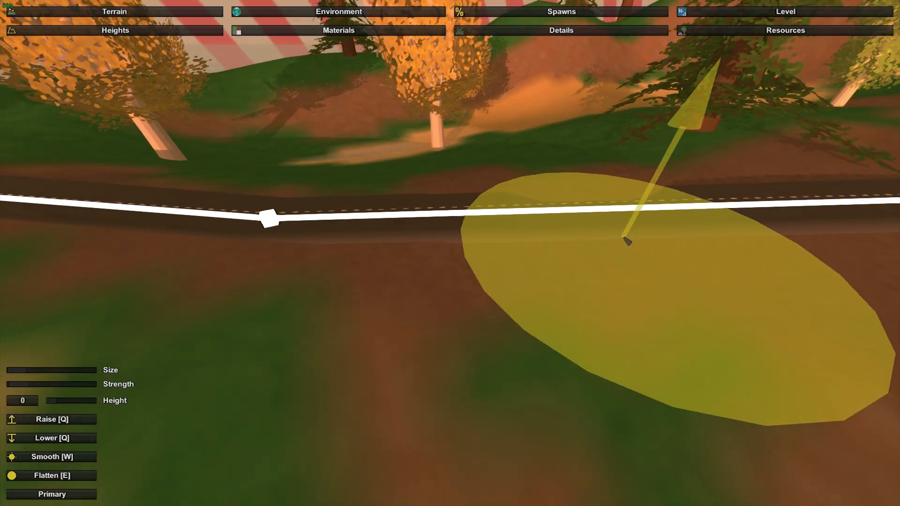
pyautogui.moveTo(613, 263)
pyautogui.mouseDown(button='right')
pyautogui.moveTo(674, 239)
pyautogui.moveTo(679, 267)
pyautogui.moveTo(628, 276)
pyautogui.mouseUp(button='right')
pyautogui.press('a')
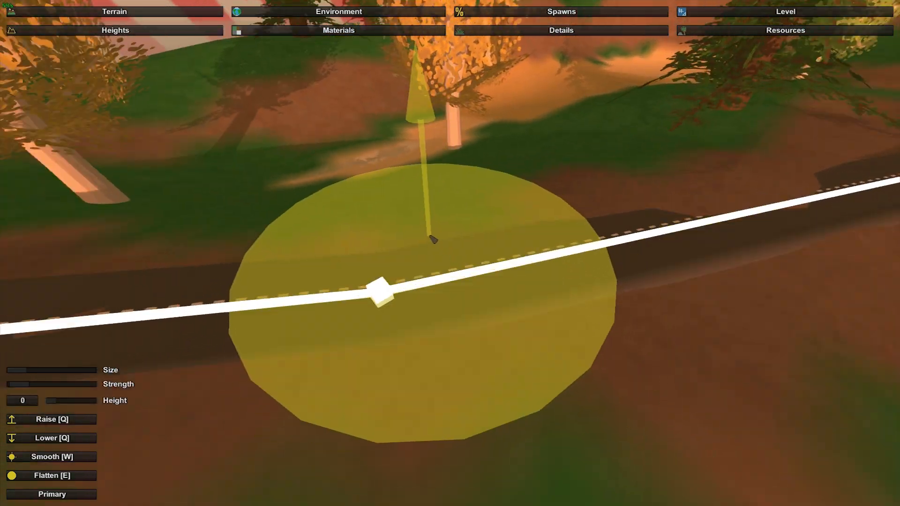
pyautogui.moveTo(482, 265); pyautogui.dragTo(241, 277)
pyautogui.moveTo(370, 248); pyautogui.dragTo(300, 230, button='right')
pyautogui.press('a')
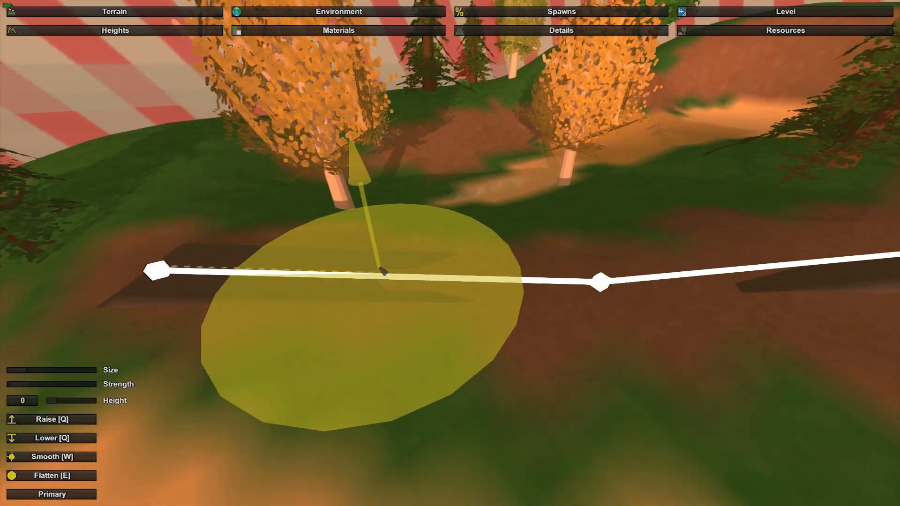
# Raise the terrain over the middle stretch of the road up to the third node.
pyautogui.moveTo(539, 250)
pyautogui.mouseDown(button='right')
pyautogui.moveTo(684, 192)
pyautogui.moveTo(450, 255)
pyautogui.mouseUp(button='right')
pyautogui.press('d')
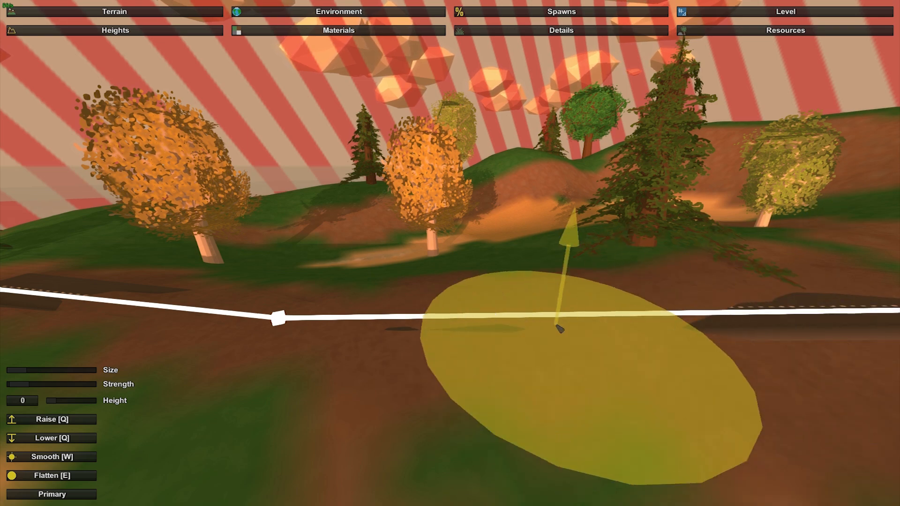
pyautogui.moveTo(646, 335)
pyautogui.mouseDown(button='right')
pyautogui.moveTo(496, 269)
pyautogui.moveTo(450, 263)
pyautogui.mouseUp(button='right')
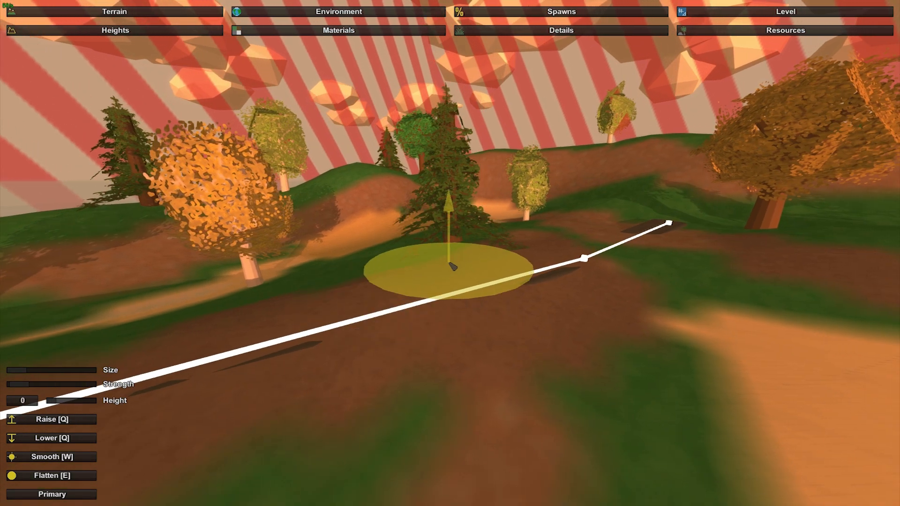
# Switch the height brush to Lower and dig out the buried road just past its second node.
pyautogui.moveTo(398, 290); pyautogui.dragTo(450, 253, button='right')
pyautogui.press('w')
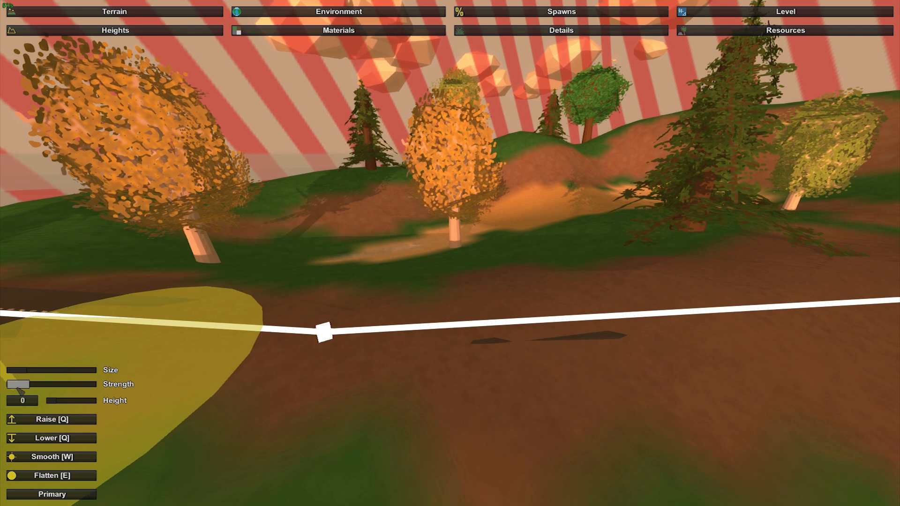
pyautogui.click(42, 438)
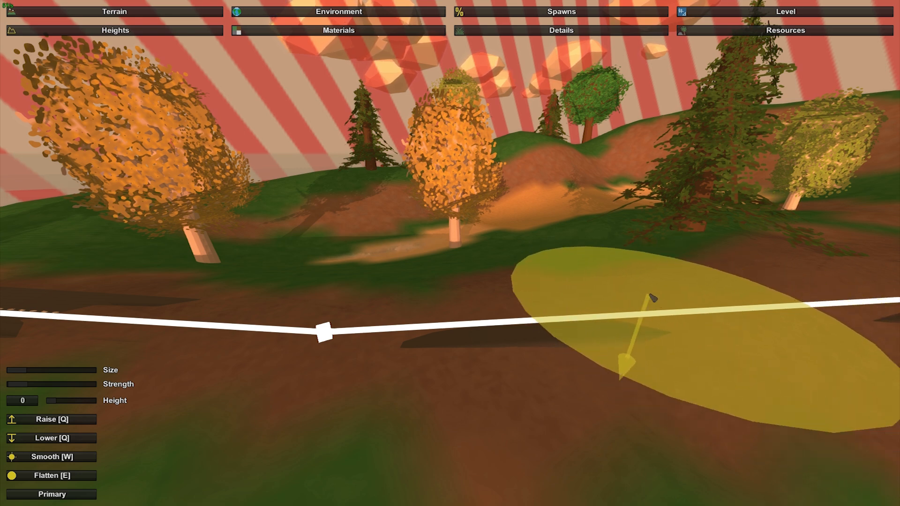
pyautogui.moveTo(497, 285)
pyautogui.mouseDown()
pyautogui.moveTo(707, 289)
pyautogui.moveTo(505, 321)
pyautogui.moveTo(421, 289)
pyautogui.mouseUp()
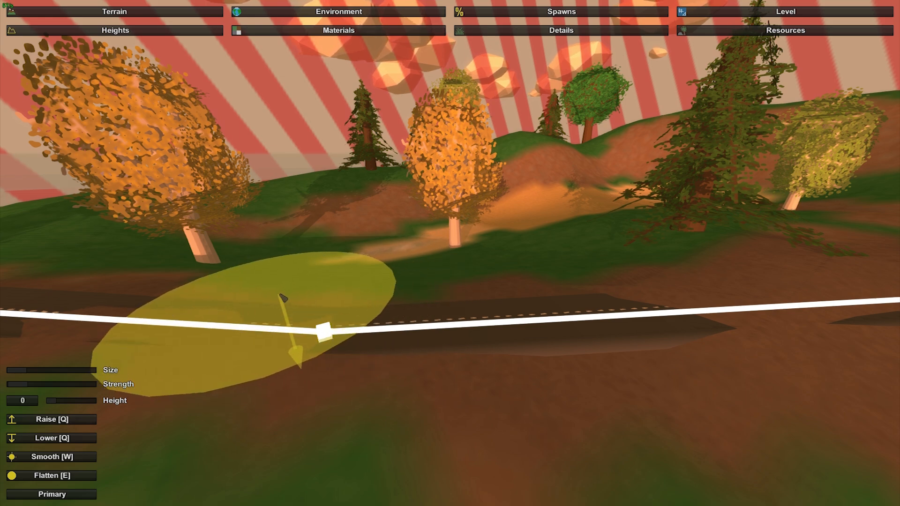
# Lower the terrain covering the road between its first and second nodes.
pyautogui.press('a')
pyautogui.moveTo(296, 257); pyautogui.dragTo(338, 271, button='right')
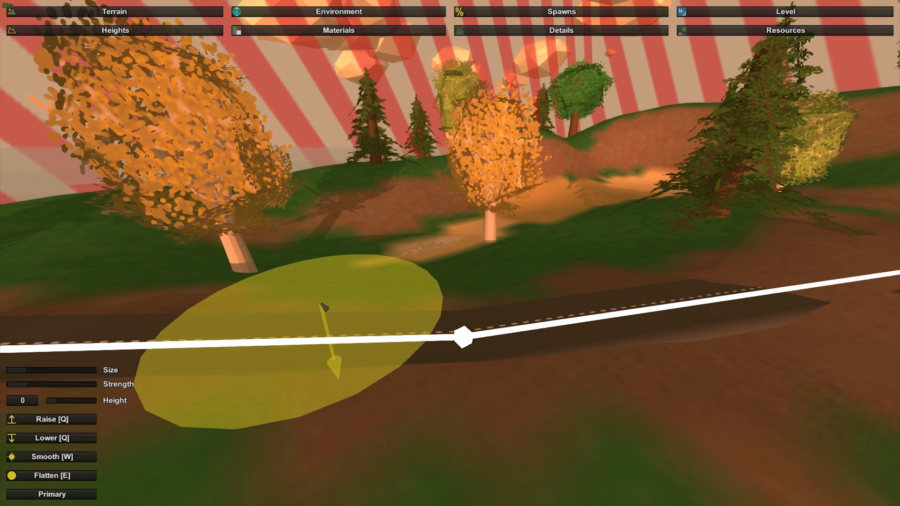
pyautogui.press('a')
pyautogui.moveTo(294, 297)
pyautogui.mouseDown(button='right')
pyautogui.moveTo(281, 262)
pyautogui.moveTo(260, 276)
pyautogui.moveTo(293, 293)
pyautogui.moveTo(342, 296)
pyautogui.moveTo(274, 287)
pyautogui.mouseUp(button='right')
# Lower the terrain covering the rest of the road out to its last node.
pyautogui.press('w')
pyautogui.press('d')
pyautogui.press('s')
pyautogui.moveTo(450, 253)
pyautogui.mouseDown(button='right')
pyautogui.moveTo(464, 257)
pyautogui.moveTo(469, 243)
pyautogui.moveTo(456, 262)
pyautogui.mouseUp(button='right')
pyautogui.press('w')
pyautogui.press('s')
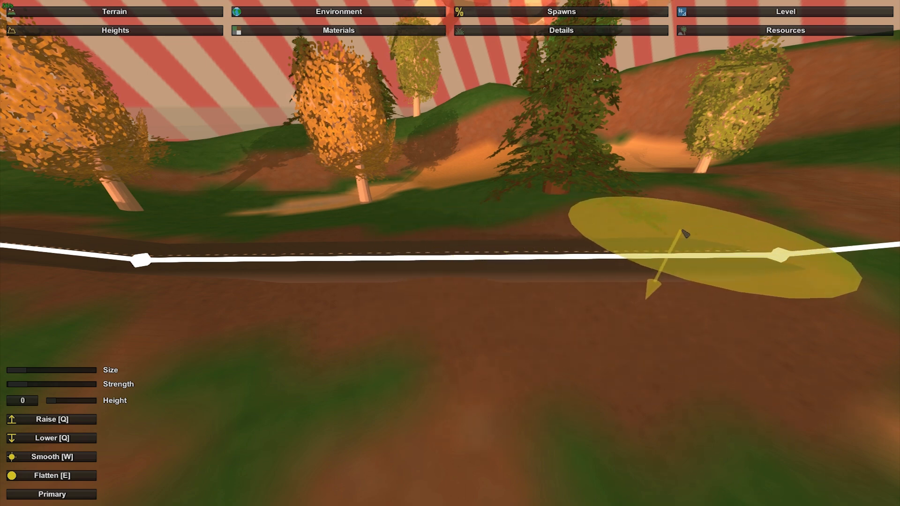
pyautogui.press('s')
pyautogui.moveTo(703, 243)
pyautogui.mouseDown(button='right')
pyautogui.moveTo(797, 213)
pyautogui.moveTo(703, 246)
pyautogui.mouseUp(button='right')
pyautogui.press('w')
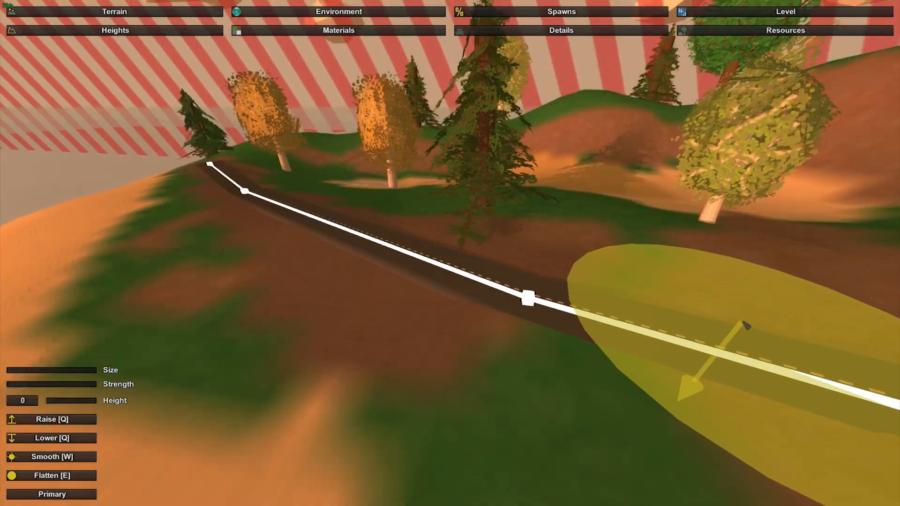
# Examine the uncovered road from above, below the ground and both ends for remaining buried parts.
pyautogui.moveTo(628, 283)
pyautogui.mouseDown(button='right')
pyautogui.moveTo(553, 239)
pyautogui.moveTo(572, 265)
pyautogui.moveTo(581, 246)
pyautogui.mouseUp(button='right')
pyautogui.press('w')
pyautogui.press('w')
pyautogui.moveTo(782, 324); pyautogui.dragTo(581, 262, button='right')
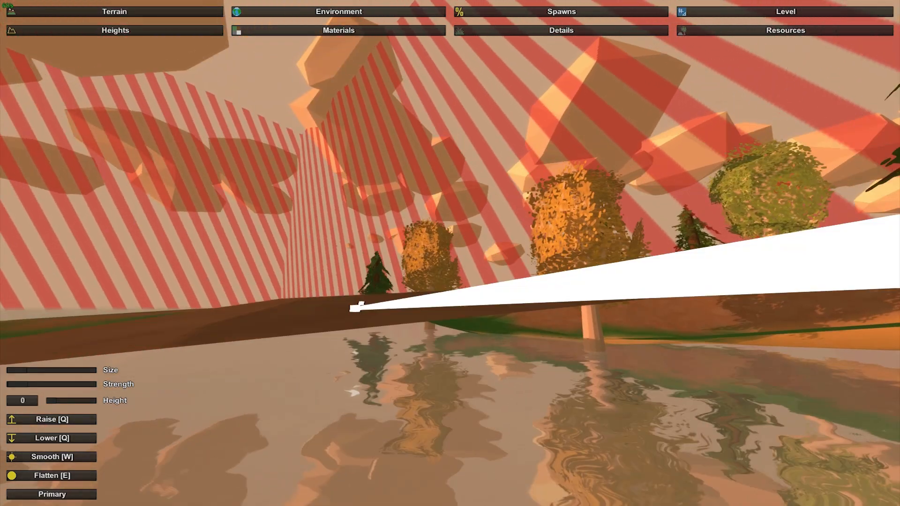
pyautogui.press('s')
pyautogui.press('w')
pyautogui.moveTo(450, 253)
pyautogui.mouseDown(button='right')
pyautogui.moveTo(485, 286)
pyautogui.moveTo(457, 252)
pyautogui.moveTo(466, 241)
pyautogui.moveTo(496, 300)
pyautogui.moveTo(572, 304)
pyautogui.mouseUp(button='right')
pyautogui.press('s')
pyautogui.press('s')
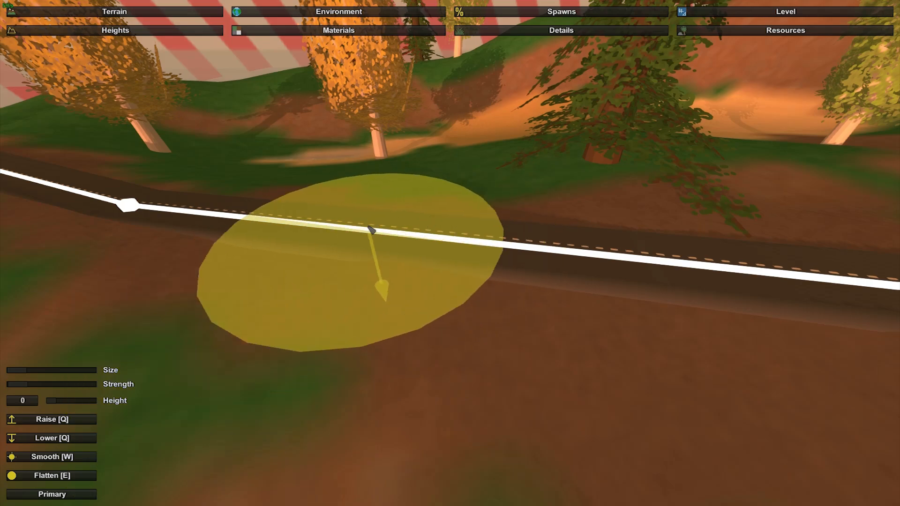
pyautogui.press('a')
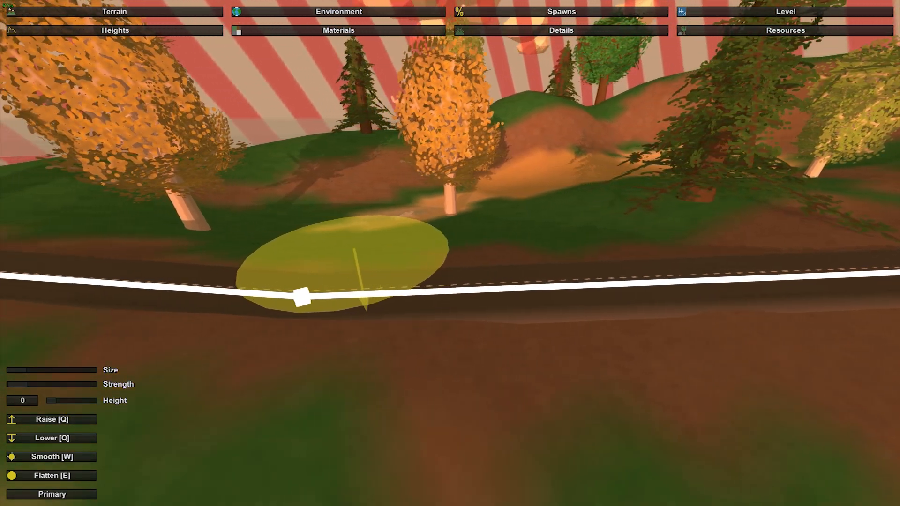
pyautogui.moveTo(450, 253)
pyautogui.mouseDown(button='right')
pyautogui.moveTo(538, 256)
pyautogui.moveTo(538, 230)
pyautogui.moveTo(520, 222)
pyautogui.moveTo(445, 248)
pyautogui.moveTo(356, 211)
pyautogui.moveTo(337, 215)
pyautogui.moveTo(412, 243)
pyautogui.moveTo(402, 251)
pyautogui.mouseUp(button='right')
pyautogui.press('w')
pyautogui.press('d')
pyautogui.press('d')
pyautogui.press('w')
pyautogui.press('a')
pyautogui.press('s')
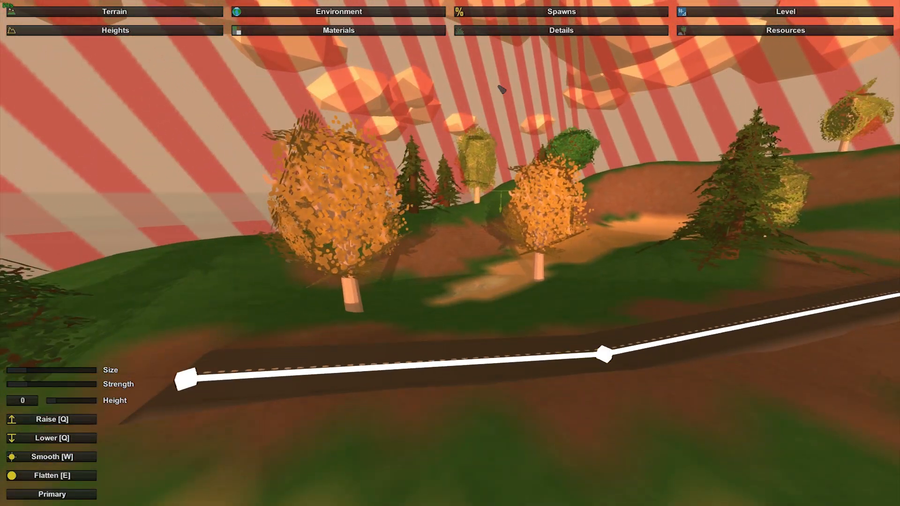
# Choose Bush #2 from the terrain resources and place one beside the road between its first two nodes.
pyautogui.click(707, 35)
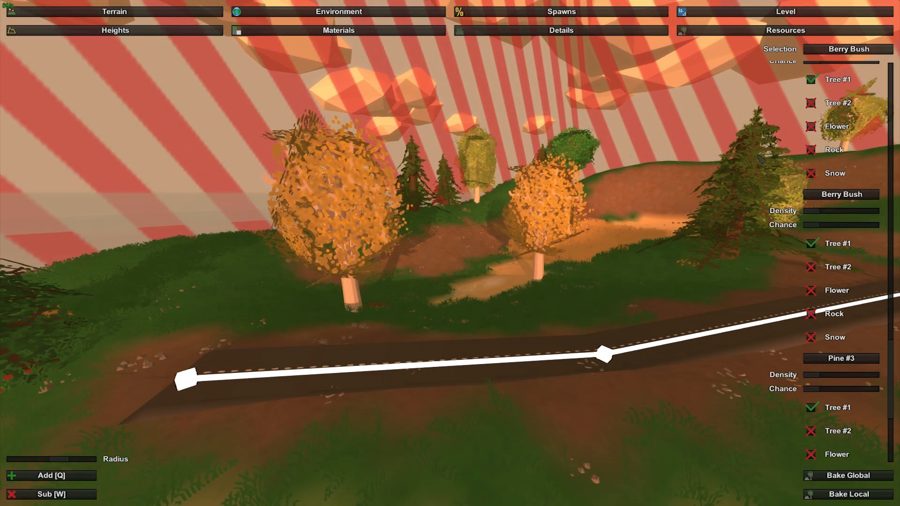
pyautogui.scroll(8, 856, 318)
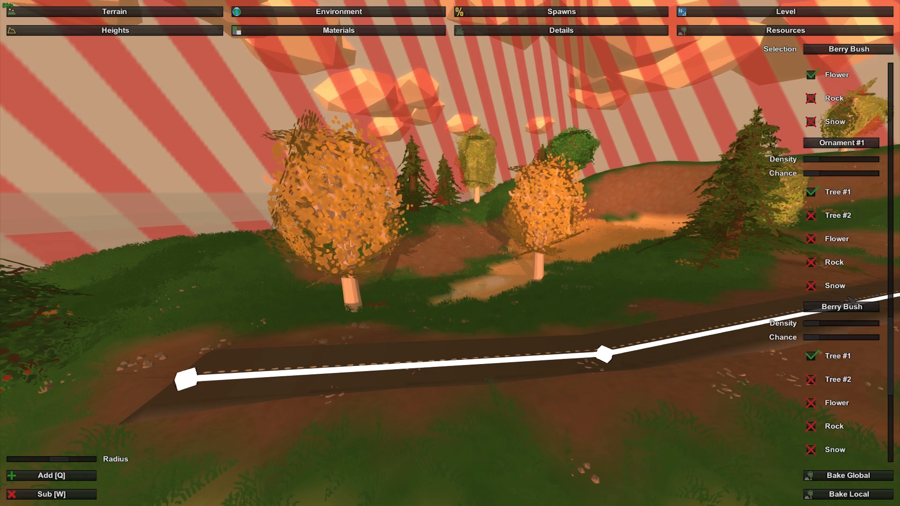
pyautogui.press('w')
pyautogui.moveTo(612, 195); pyautogui.dragTo(599, 290, button='right')
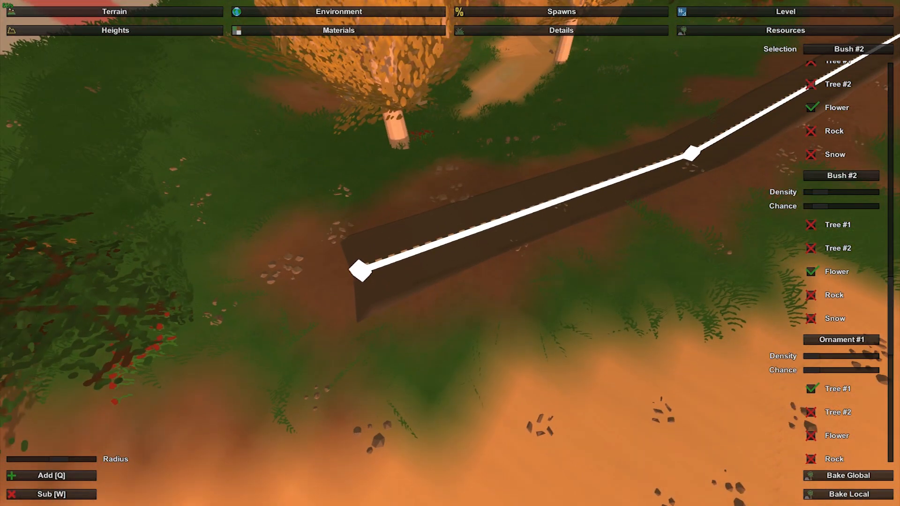
pyautogui.moveTo(458, 379); pyautogui.dragTo(196, 385, button='right')
pyautogui.press('w')
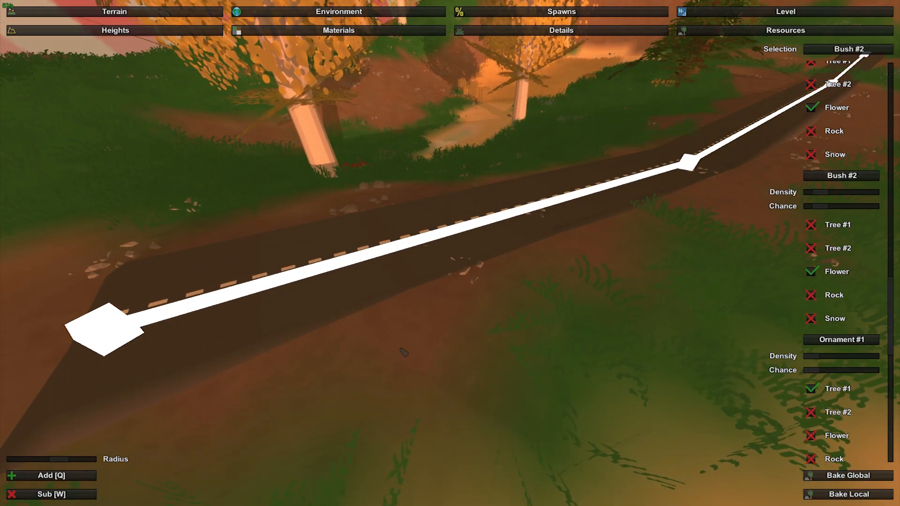
pyautogui.press('a')
pyautogui.moveTo(486, 287); pyautogui.dragTo(442, 288, button='right')
pyautogui.press('s')
pyautogui.press('w')
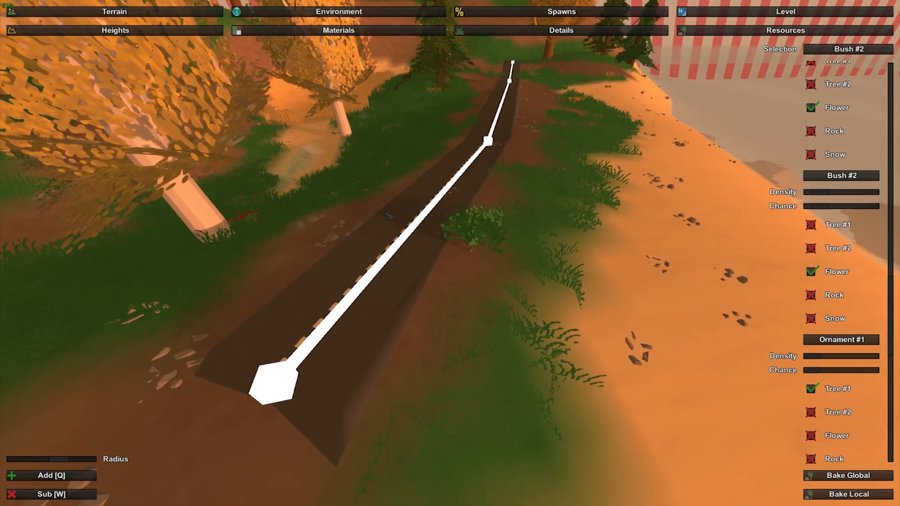
# Examine the verges on both sides of the road's middle stretch.
pyautogui.moveTo(464, 281); pyautogui.dragTo(602, 274, button='right')
pyautogui.press('w')
pyautogui.press('a')
pyautogui.moveTo(473, 257); pyautogui.dragTo(451, 255, button='right')
pyautogui.press('w')
pyautogui.press('d')
pyautogui.moveTo(507, 261); pyautogui.dragTo(588, 238, button='right')
pyautogui.press('s')
pyautogui.press('a')
pyautogui.press('w')
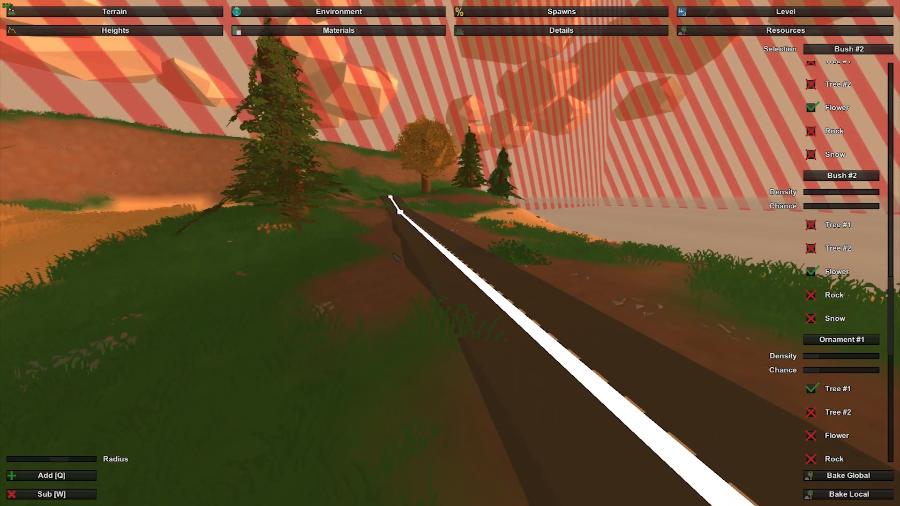
pyautogui.moveTo(383, 247); pyautogui.dragTo(288, 295, button='right')
pyautogui.press('d')
pyautogui.press('w')
# Place several Bush #2 plants on both sides of the road between its last two nodes.
pyautogui.moveTo(40, 474); pyautogui.dragTo(520, 195, button='right')
pyautogui.press('s')
pyautogui.press('w')
pyautogui.press('d')
pyautogui.press('s')
pyautogui.press('w')
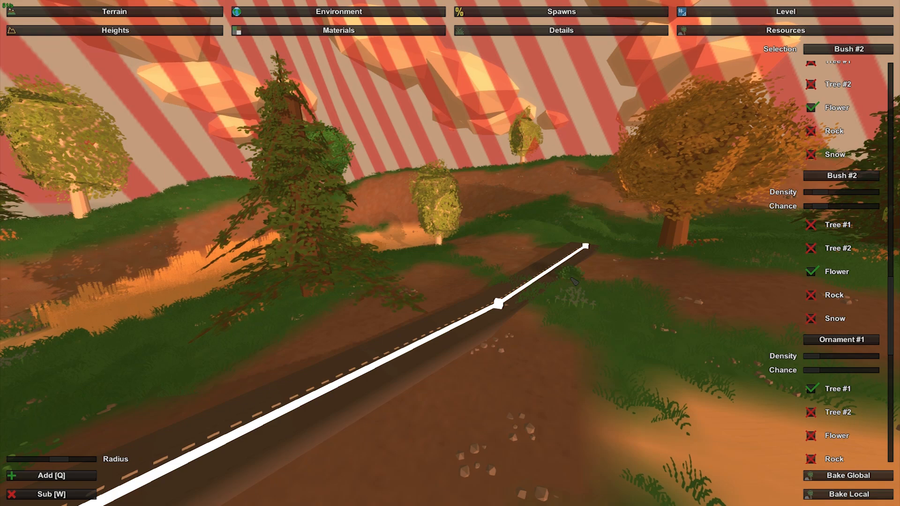
pyautogui.press('w')
pyautogui.moveTo(512, 275); pyautogui.dragTo(400, 302, button='right')
pyautogui.press('a')
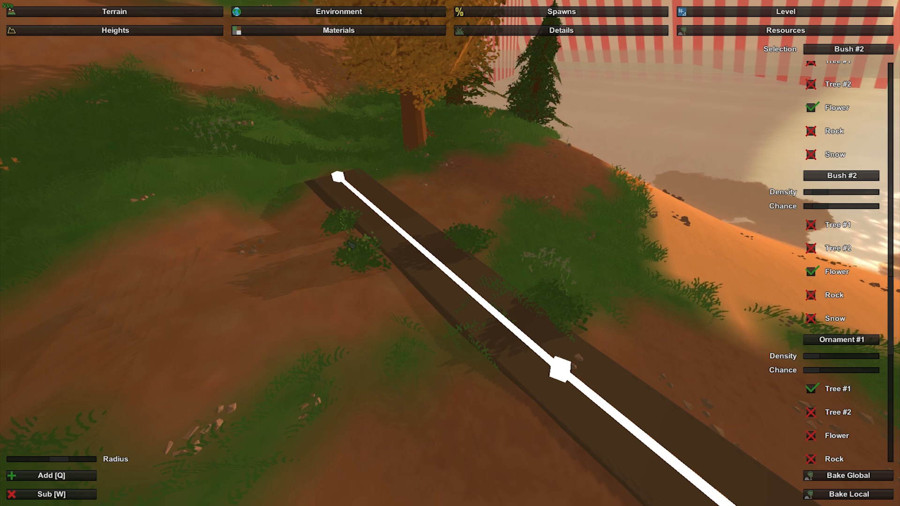
# Place more Bush #2 plants along the inland side of the road's middle stretch.
pyautogui.press('w')
pyautogui.moveTo(321, 286); pyautogui.dragTo(451, 255, button='right')
pyautogui.press('d')
pyautogui.press('s')
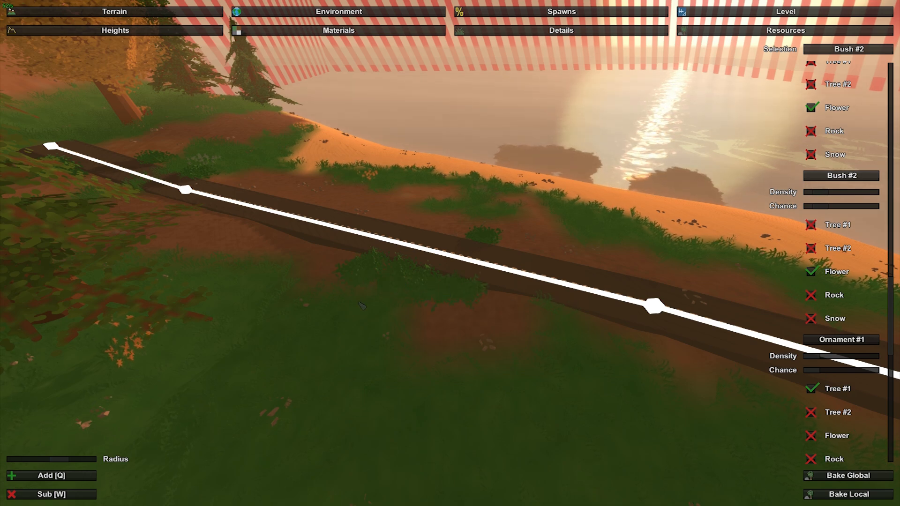
# Examine the bushes along both sides of the road's middle and final stretches.
pyautogui.press('d')
pyautogui.moveTo(448, 300); pyautogui.dragTo(276, 299, button='right')
pyautogui.press('s')
pyautogui.press('a')
pyautogui.press('w')
pyautogui.moveTo(453, 254); pyautogui.dragTo(508, 265, button='right')
pyautogui.press('w')
pyautogui.press('w')
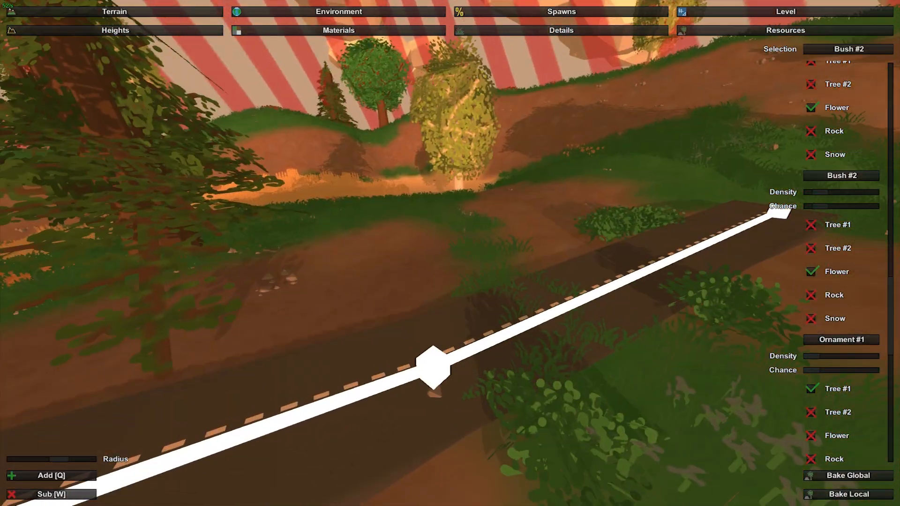
# Go through the terrain materials to the terrain details and bake the ground details.
pyautogui.click(259, 32)
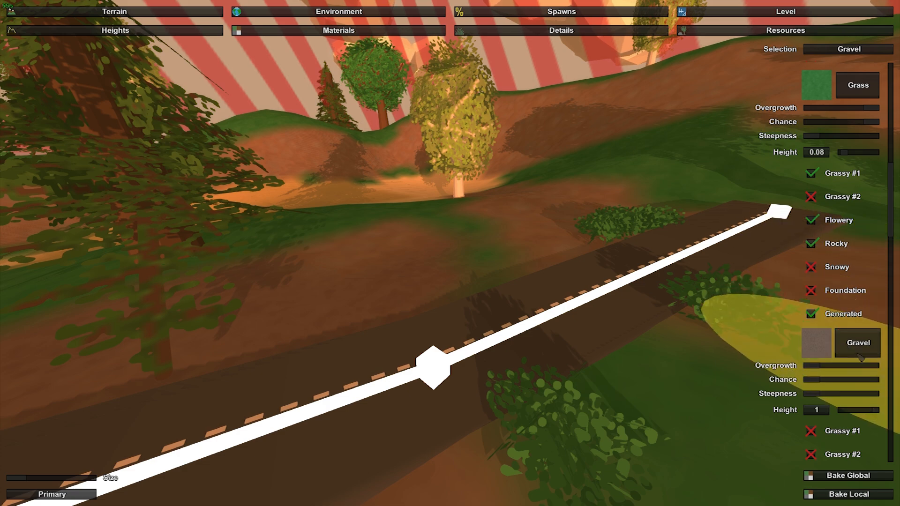
pyautogui.moveTo(438, 277); pyautogui.dragTo(452, 253, button='right')
pyautogui.press('s')
pyautogui.press('w')
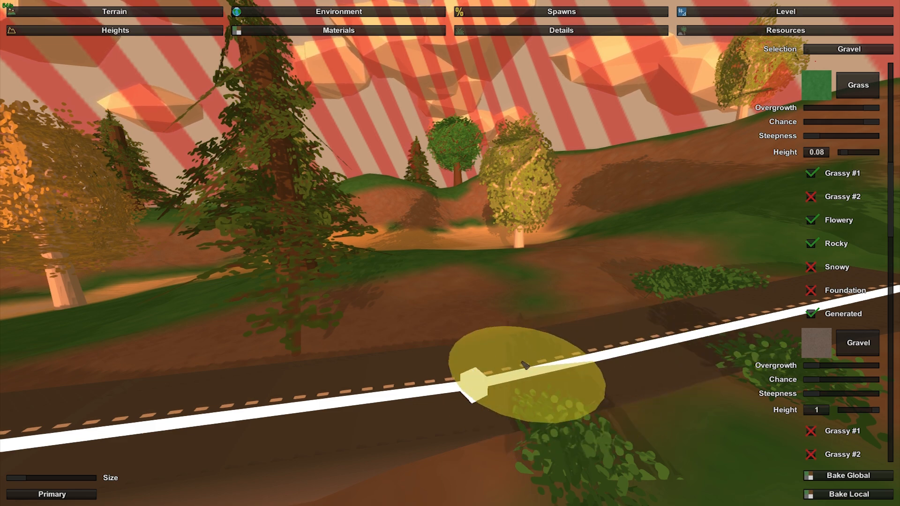
pyautogui.click(562, 30)
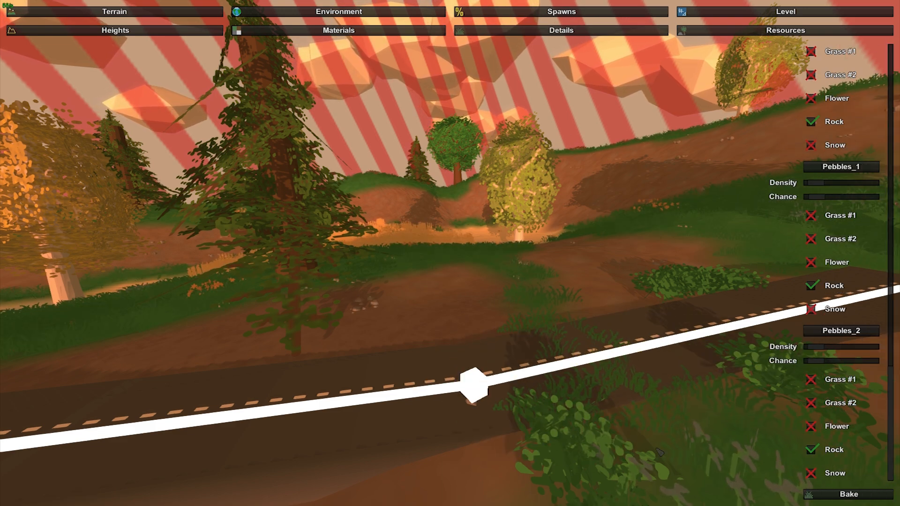
pyautogui.click(823, 490)
# Examine the baked ground details along the road from its first node onwards.
pyautogui.press('a')
pyautogui.moveTo(823, 490); pyautogui.dragTo(788, 492, button='right')
pyautogui.press('d')
pyautogui.press('w')
pyautogui.press('w')
pyautogui.press('a')
pyautogui.press('a')
pyautogui.press('w')
pyautogui.press('s')
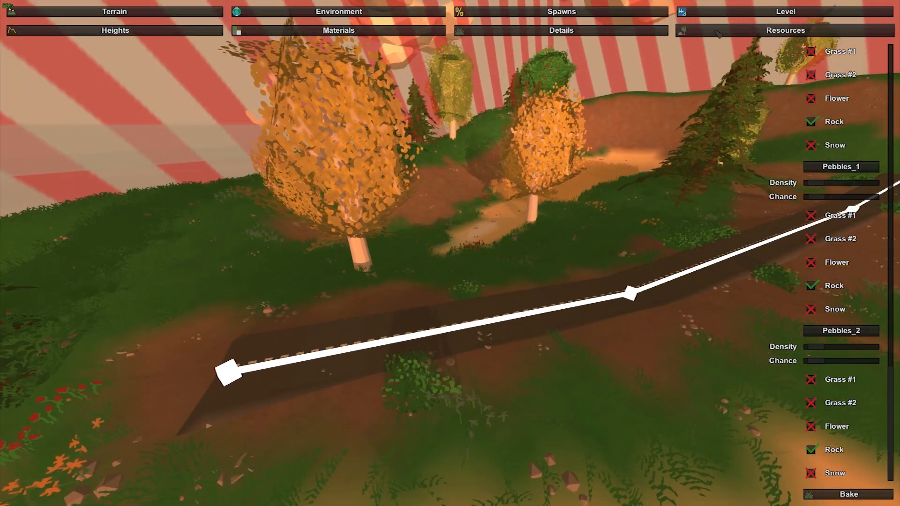
# Open the level's object placement and include large, medium and small objects in the list.
pyautogui.click(760, 15)
pyautogui.click(112, 34)
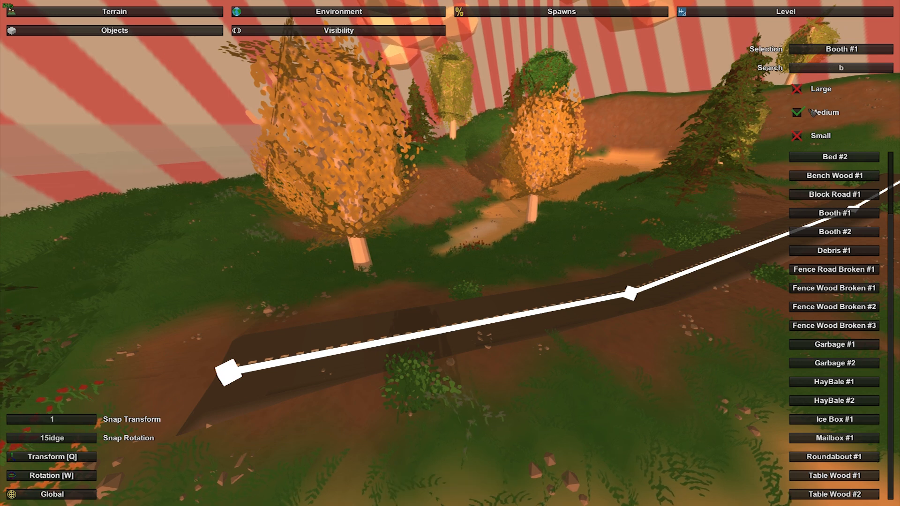
pyautogui.click(798, 92)
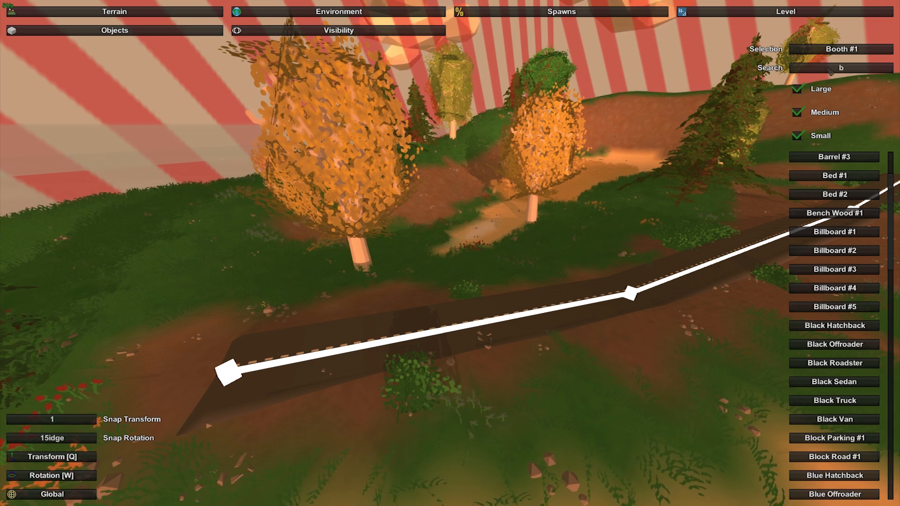
# Search the object list for "tel" and replace that search with "po".
pyautogui.press('BackSpace')
pyautogui.write('tel')
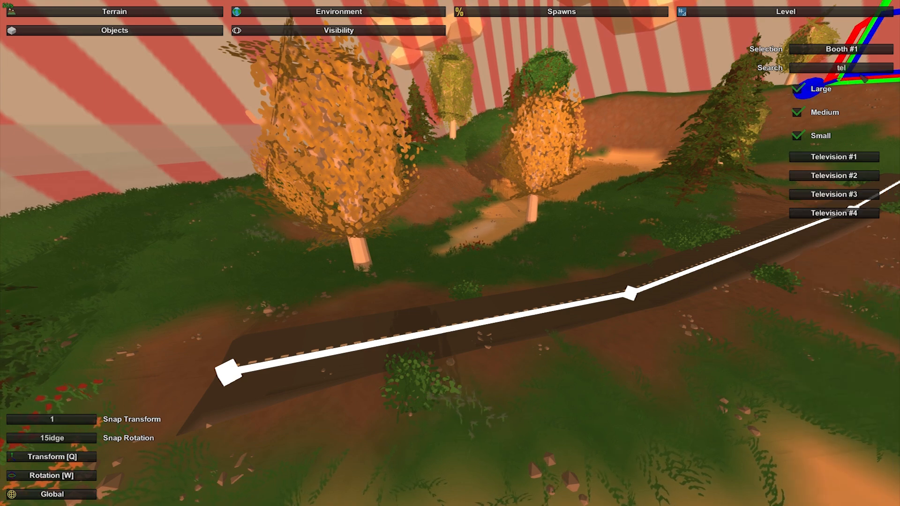
pyautogui.press('BackSpace')
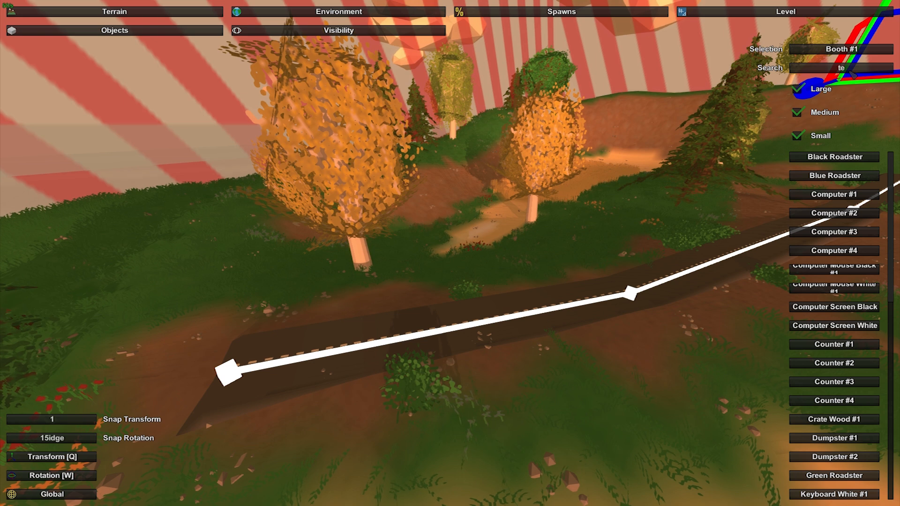
pyautogui.press('BackSpace')
pyautogui.press('BackSpace')
pyautogui.write('po')
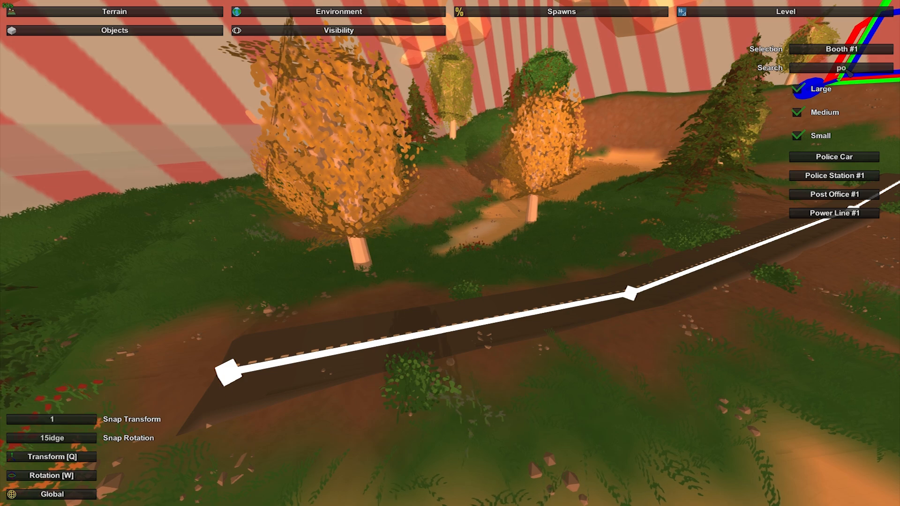
# Choose Power Line #1, delete the wrongly placed object, and place one power line on the inland verge near the road's first node.
pyautogui.moveTo(569, 190); pyautogui.dragTo(449, 146, button='right')
pyautogui.press('w')
pyautogui.moveTo(450, 253); pyautogui.dragTo(363, 332, button='right')
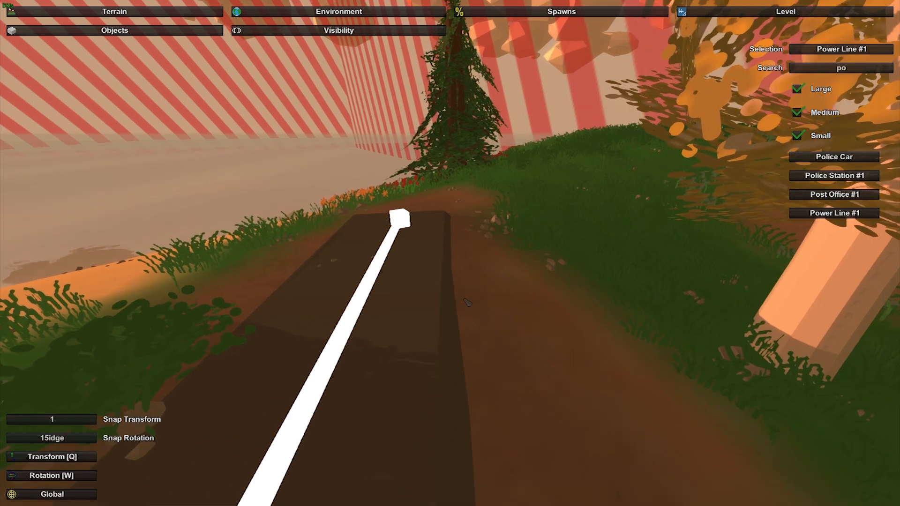
pyautogui.press('e')
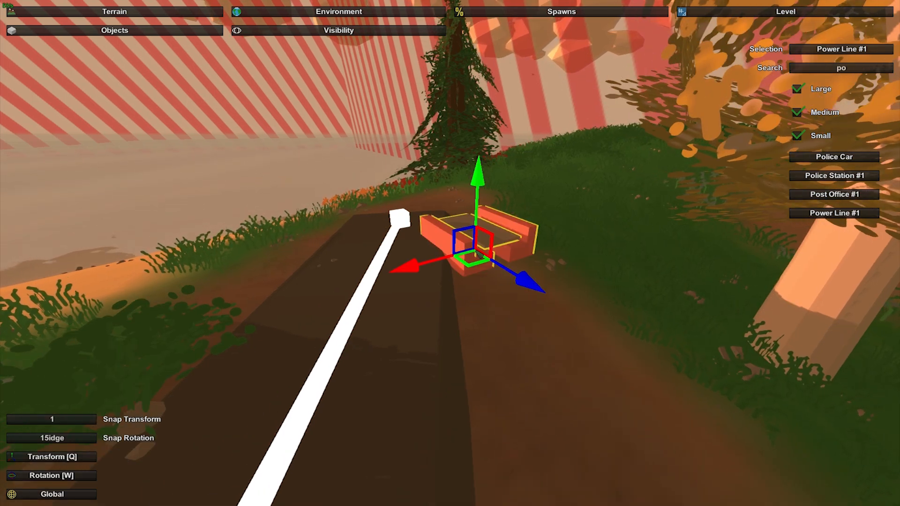
pyautogui.press('Delete')
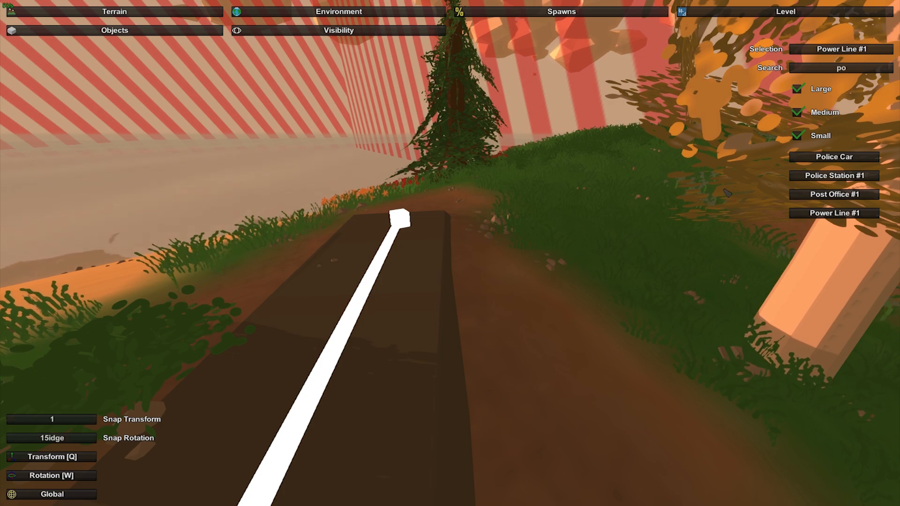
pyautogui.press('e')
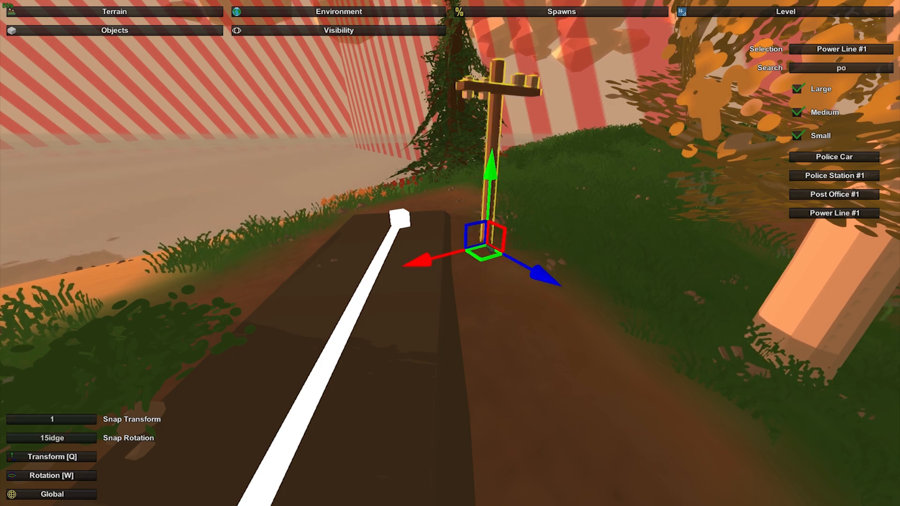
# Rotate the first power line about its vertical axis to suit the road's direction, undoing the accidental tilt.
pyautogui.moveTo(487, 241); pyautogui.dragTo(525, 253, button='right')
pyautogui.press('s')
pyautogui.press('a')
pyautogui.moveTo(449, 253); pyautogui.dragTo(422, 276, button='right')
pyautogui.press('w')
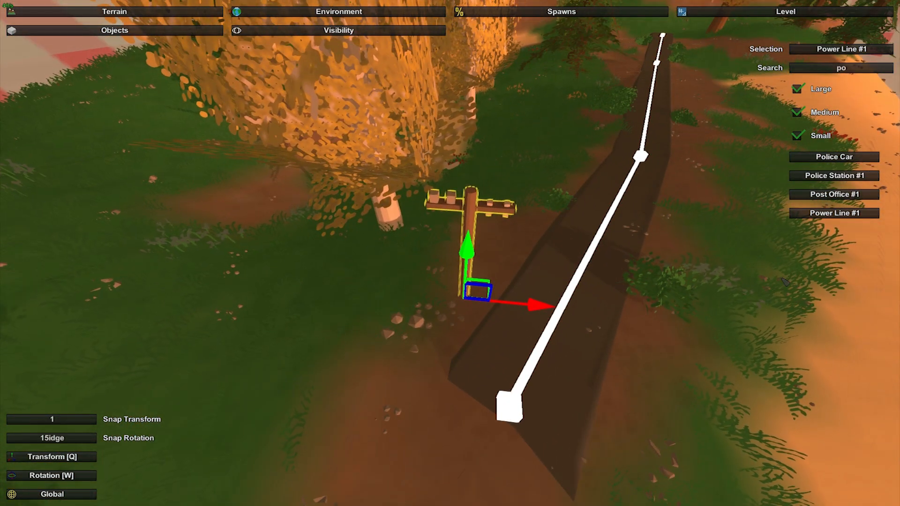
pyautogui.press('w')
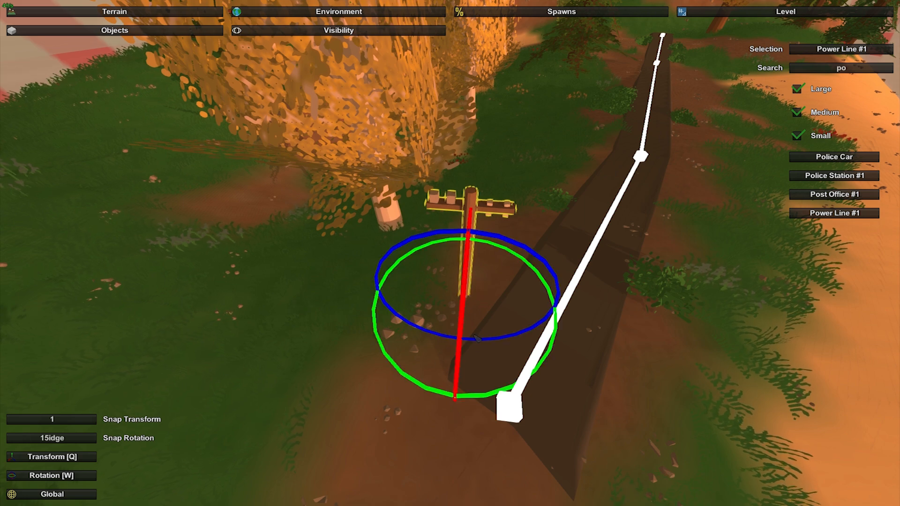
pyautogui.moveTo(479, 339); pyautogui.dragTo(471, 340)
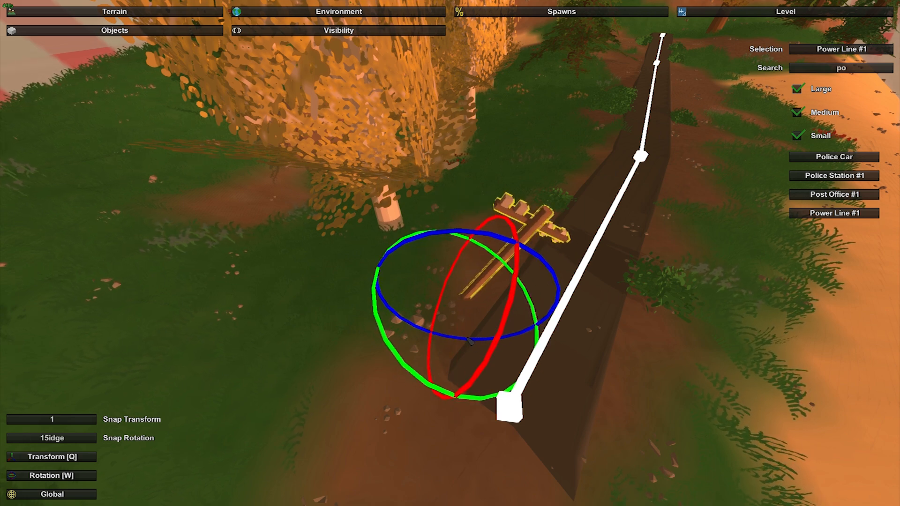
pyautogui.hotkey('ctrl', 'z')
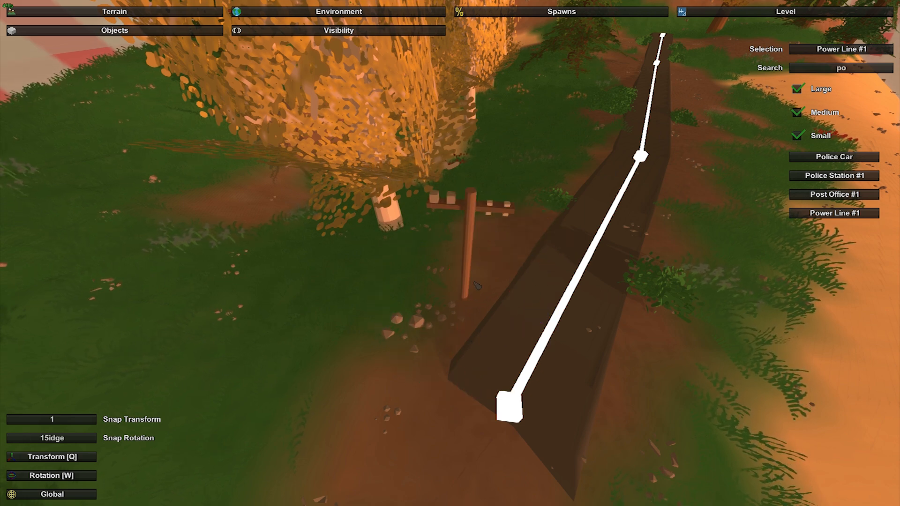
pyautogui.click(474, 283)
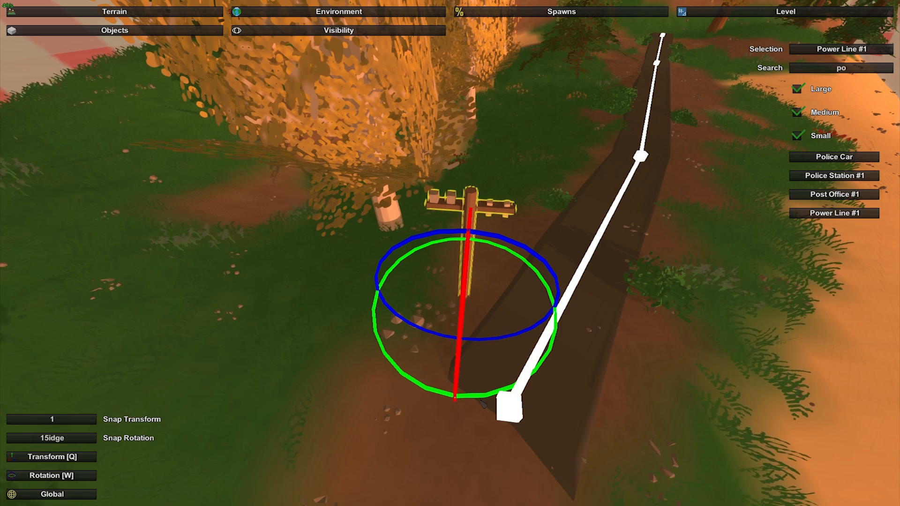
pyautogui.moveTo(482, 399); pyautogui.dragTo(467, 395)
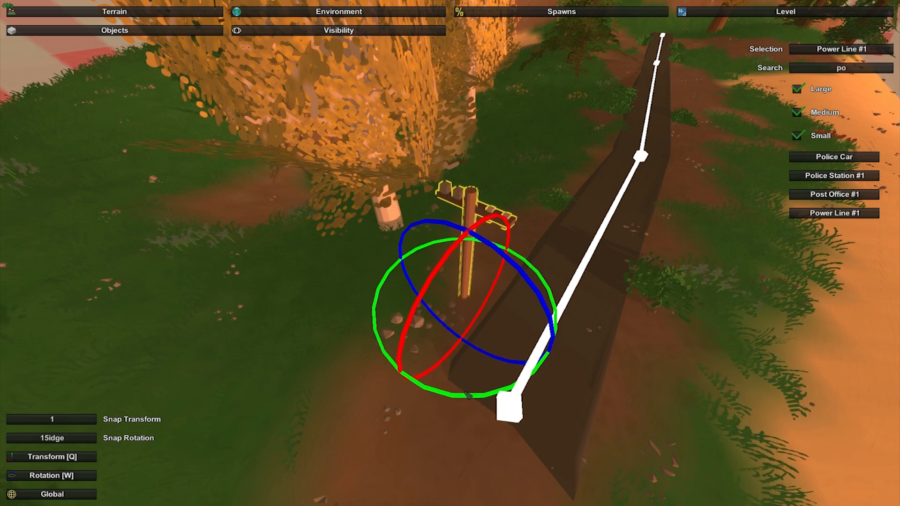
# Place a second Power Line #1 on the inland verge near the road's second node and rotate it about its vertical axis.
pyautogui.moveTo(472, 387); pyautogui.dragTo(347, 337, button='right')
pyautogui.press('d')
pyautogui.moveTo(385, 239); pyautogui.dragTo(454, 259, button='right')
pyautogui.press('a')
pyautogui.press('a')
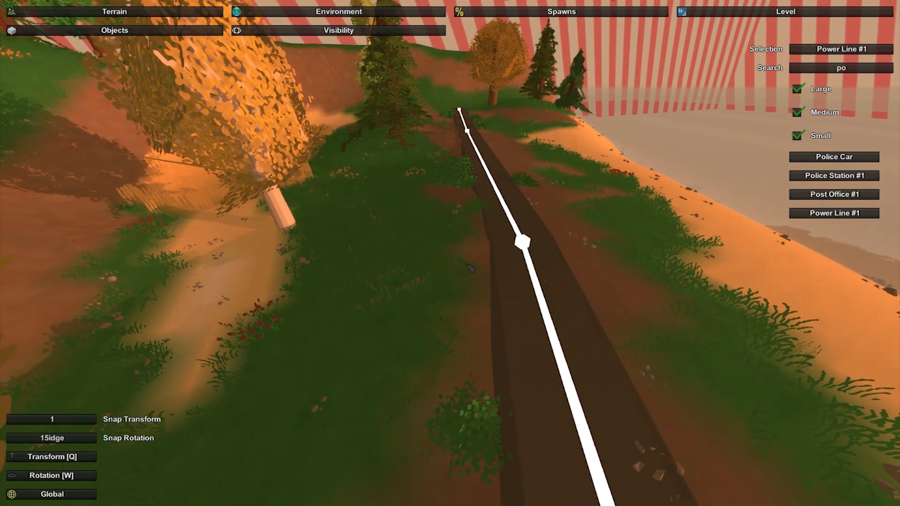
pyautogui.press('e')
pyautogui.moveTo(467, 266); pyautogui.dragTo(529, 245, button='right')
pyautogui.press('a')
pyautogui.press('d')
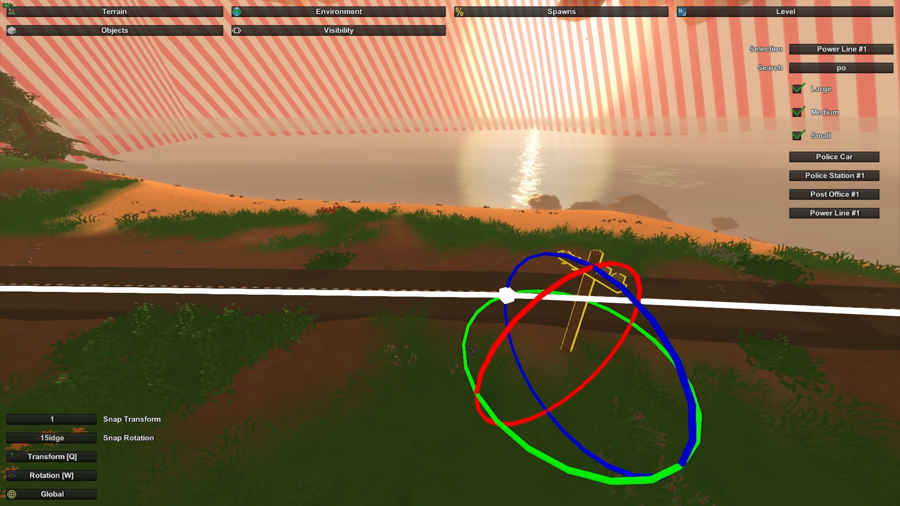
pyautogui.moveTo(522, 445); pyautogui.dragTo(483, 421)
# Place a third Power Line #1 among the bushes on the road's inland middle stretch and rotate it about its vertical axis.
pyautogui.moveTo(483, 422); pyautogui.dragTo(389, 443, button='right')
pyautogui.press('a')
pyautogui.press('d')
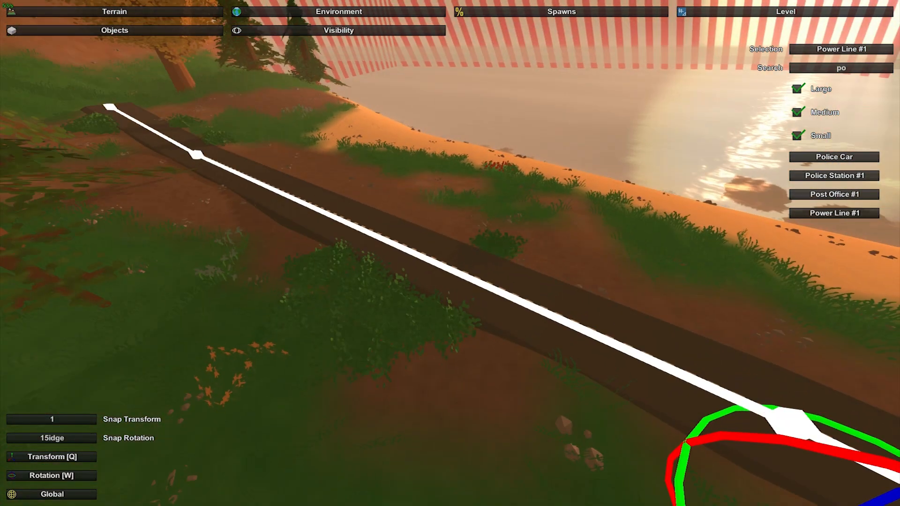
pyautogui.click(334, 270)
pyautogui.press('e')
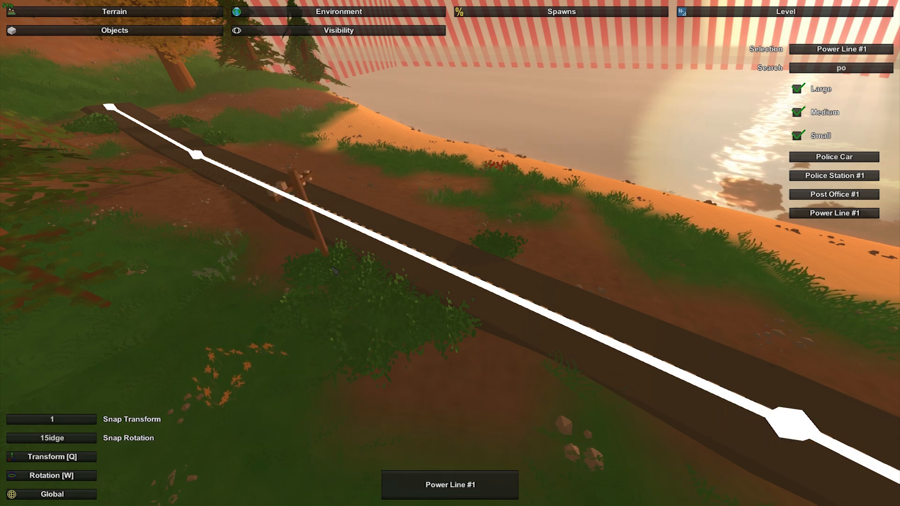
pyautogui.click(330, 260)
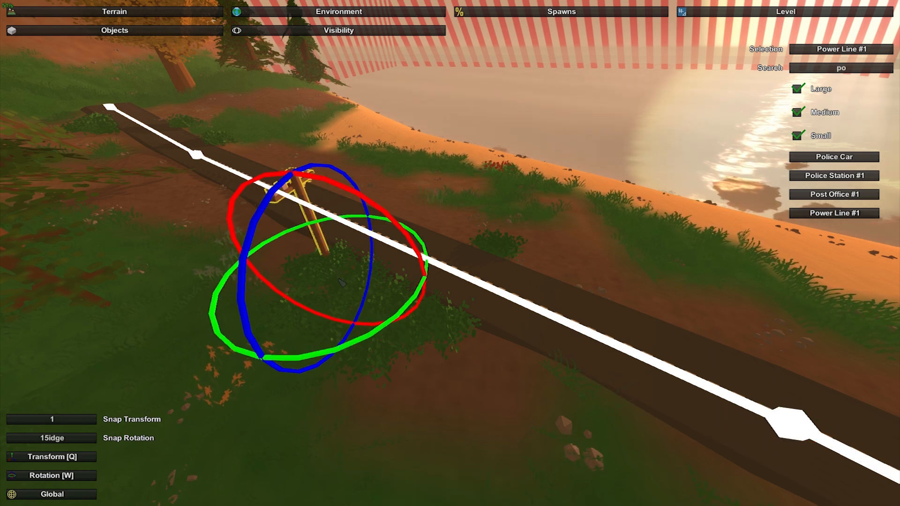
pyautogui.press('d')
pyautogui.moveTo(449, 253); pyautogui.dragTo(305, 215, button='right')
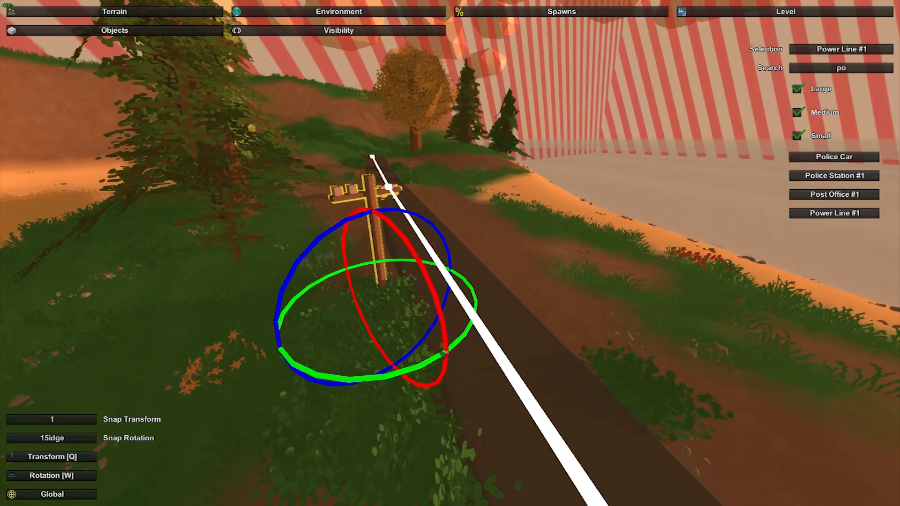
pyautogui.moveTo(379, 382); pyautogui.dragTo(404, 401)
# Refine the rotation of the power line beside the road's middle stretch.
pyautogui.press('a')
pyautogui.moveTo(450, 253); pyautogui.dragTo(614, 206, button='right')
pyautogui.click(422, 245)
pyautogui.moveTo(380, 225); pyautogui.dragTo(544, 276, button='right')
pyautogui.press('d')
pyautogui.moveTo(449, 253); pyautogui.dragTo(384, 256, button='right')
pyautogui.press('w')
pyautogui.press('d')
pyautogui.click(442, 376)
pyautogui.moveTo(335, 440); pyautogui.dragTo(337, 424)
# Set up another Power Line #1 on the inland verge near the road's next-to-last node, turned to suit the road.
pyautogui.press('a')
pyautogui.moveTo(337, 424); pyautogui.dragTo(506, 403, button='right')
pyautogui.press('s')
pyautogui.moveTo(450, 253); pyautogui.dragTo(482, 281, button='right')
pyautogui.click(450, 253)
pyautogui.press('a')
pyautogui.press('w')
pyautogui.press('w')
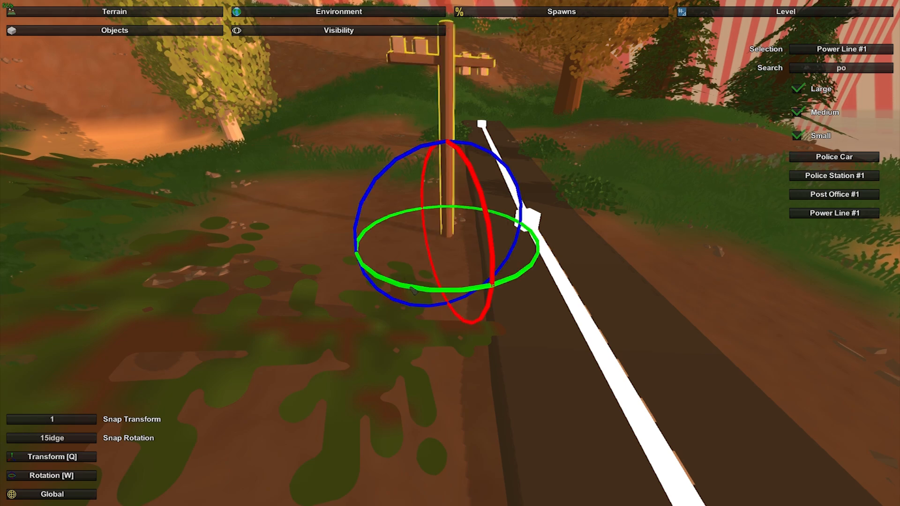
pyautogui.press('w')
pyautogui.moveTo(340, 254); pyautogui.dragTo(473, 221, button='right')
pyautogui.press('s')
pyautogui.click(382, 246)
# Review the row of power lines along the inland side of the road.
pyautogui.press('s')
pyautogui.moveTo(382, 246); pyautogui.dragTo(614, 281, button='right')
pyautogui.press('w')
pyautogui.press('a')
pyautogui.press('w')
pyautogui.press('w')
pyautogui.press('s')
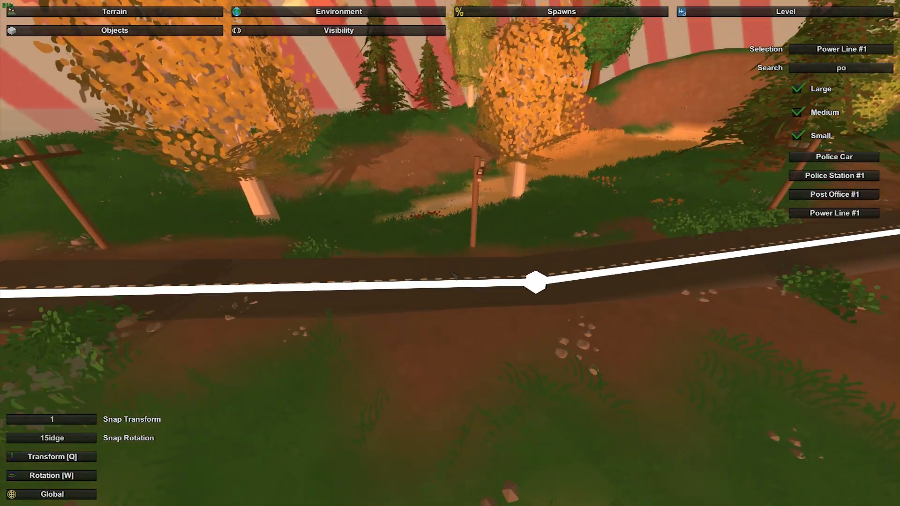
# Return to the terrain resources and choose Pine #2.
pyautogui.click(145, 12)
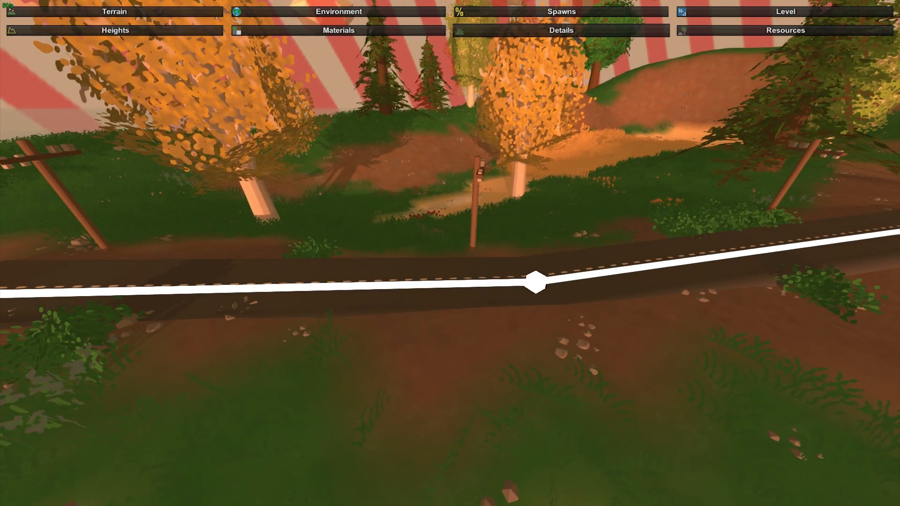
pyautogui.click(703, 33)
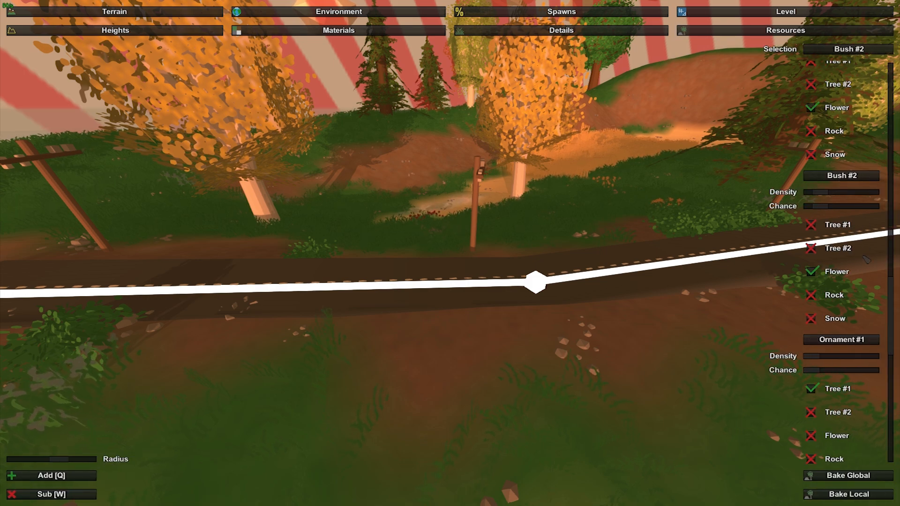
pyautogui.scroll(8, 866, 260)
pyautogui.scroll(3, 861, 260)
pyautogui.moveTo(837, 139); pyautogui.dragTo(891, 126, button='right')
# Place a Pine #2 on the seaward edge of the road's middle stretch.
pyautogui.press('w')
pyautogui.press('w')
pyautogui.moveTo(450, 253); pyautogui.dragTo(421, 304, button='right')
pyautogui.press('w')
pyautogui.click(479, 269)
pyautogui.press('a')
pyautogui.moveTo(480, 269); pyautogui.dragTo(881, 188, button='right')
pyautogui.moveTo(450, 253); pyautogui.dragTo(513, 276, button='right')
pyautogui.press('s')
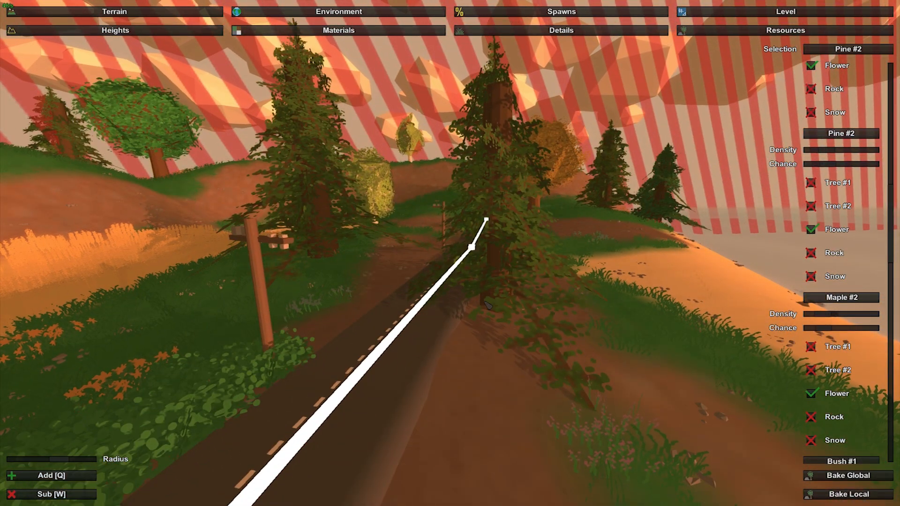
# Remove the pine on the road's seaward edge using a smaller removal radius, and return to adding resources.
pyautogui.click(27, 494)
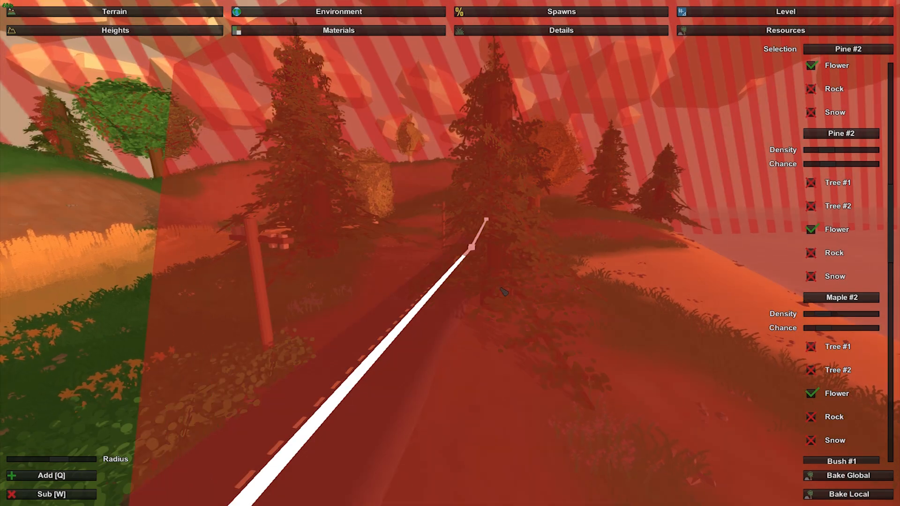
pyautogui.moveTo(59, 459); pyautogui.dragTo(22, 462)
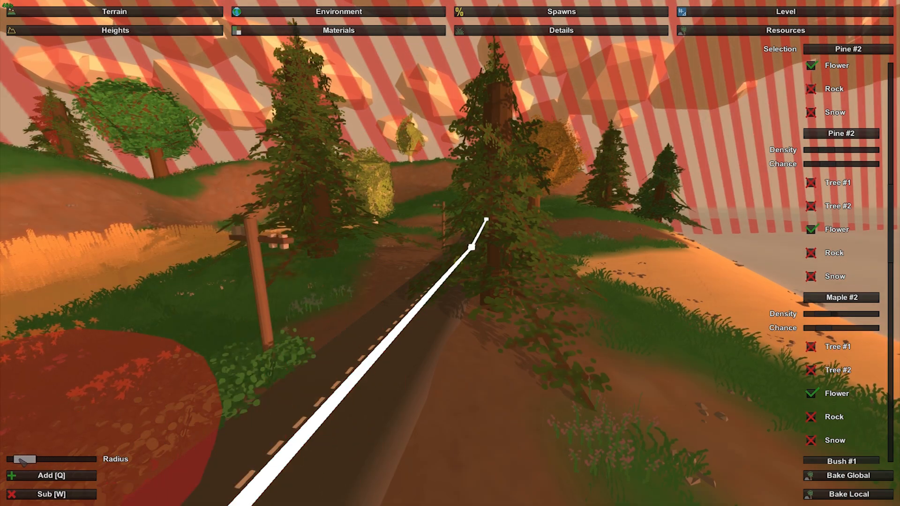
pyautogui.click(493, 290)
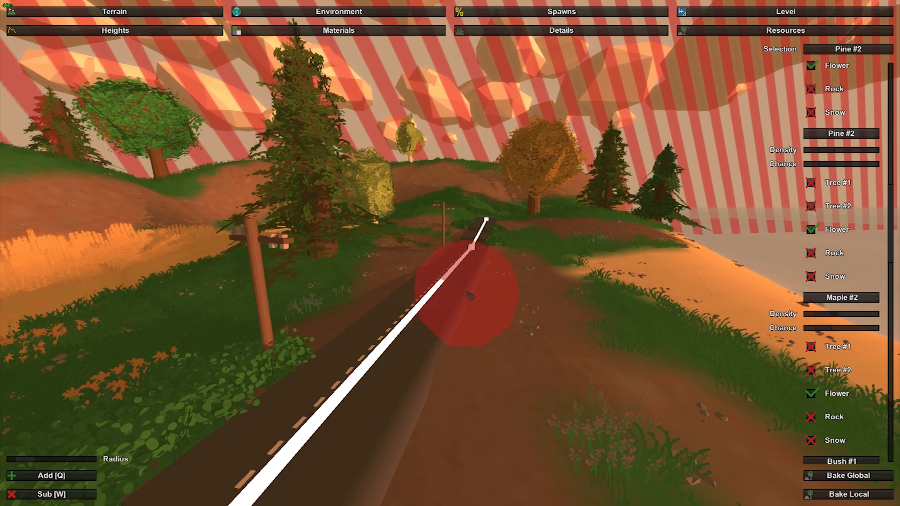
pyautogui.click(36, 479)
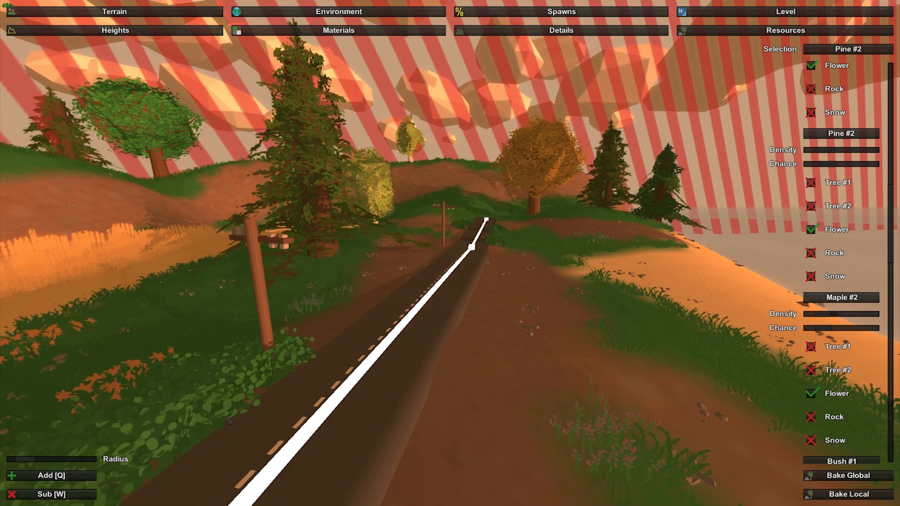
# Try a Pine #2 close to the road's seaward edge, then remove it.
pyautogui.click(546, 307)
pyautogui.moveTo(540, 306); pyautogui.dragTo(655, 305, button='right')
pyautogui.press('w')
pyautogui.press('s')
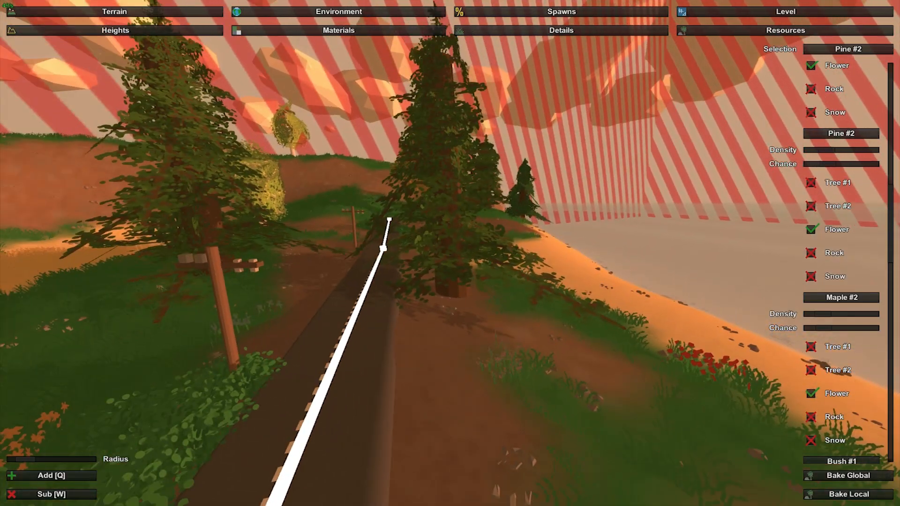
pyautogui.click(61, 494)
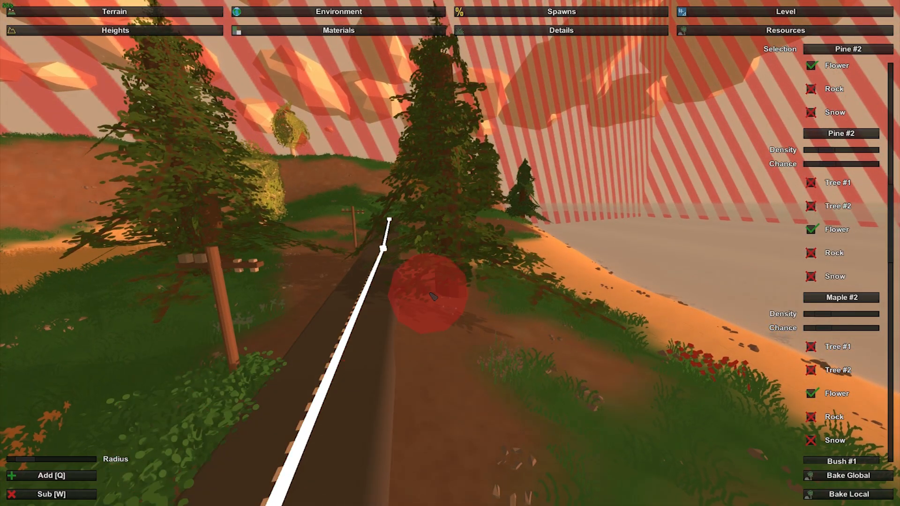
pyautogui.click(461, 280)
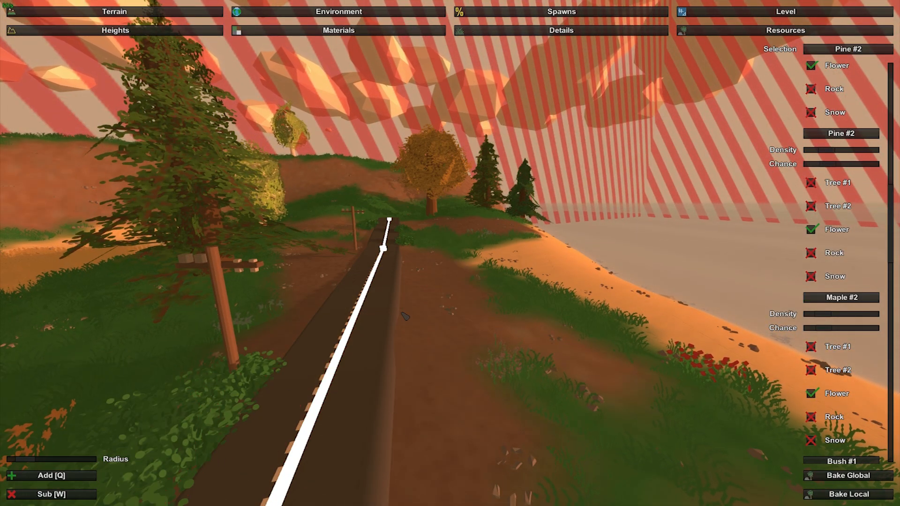
# Place Pine #2 trees on the seaward side of the road, set back toward the beach grass.
pyautogui.hotkey('ctrl', 'z')
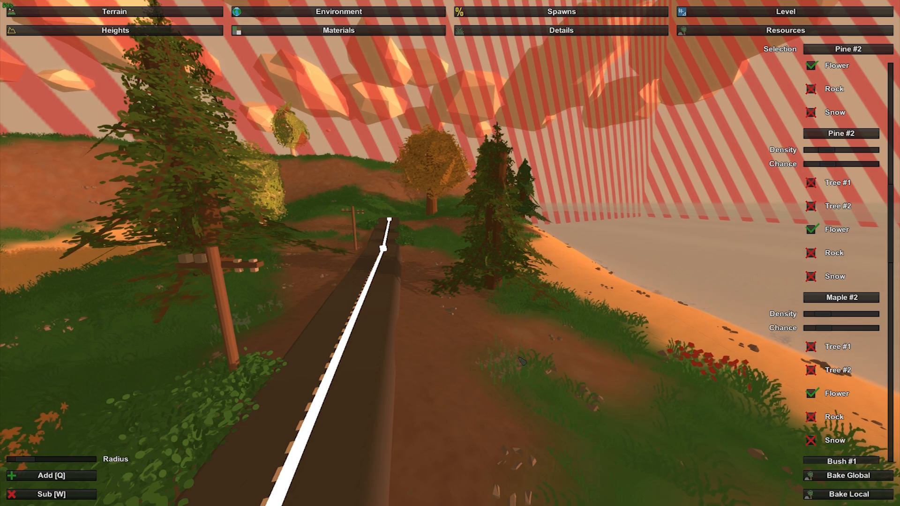
pyautogui.click(612, 351)
pyautogui.moveTo(612, 352); pyautogui.dragTo(623, 374, button='right')
pyautogui.press('s')
# Place Pine #2 trees on the inland side of the road, behind the power pole and beside the roadside bush.
pyautogui.moveTo(508, 250); pyautogui.dragTo(443, 250, button='right')
pyautogui.press('d')
pyautogui.moveTo(432, 292); pyautogui.dragTo(248, 199, button='right')
pyautogui.press('w')
pyautogui.press('d')
pyautogui.moveTo(520, 277); pyautogui.dragTo(467, 290, button='right')
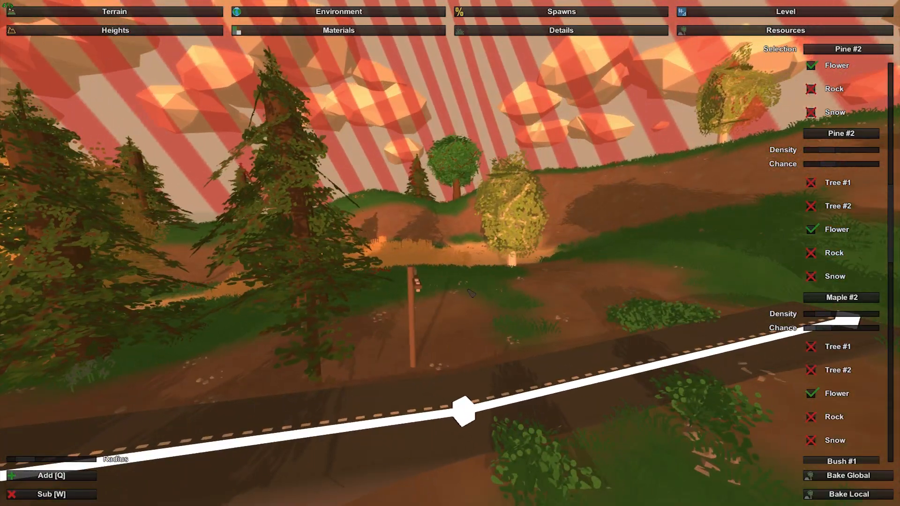
pyautogui.click(461, 304)
pyautogui.moveTo(555, 307); pyautogui.dragTo(614, 297, button='right')
pyautogui.press('w')
pyautogui.press('a')
pyautogui.press('d')
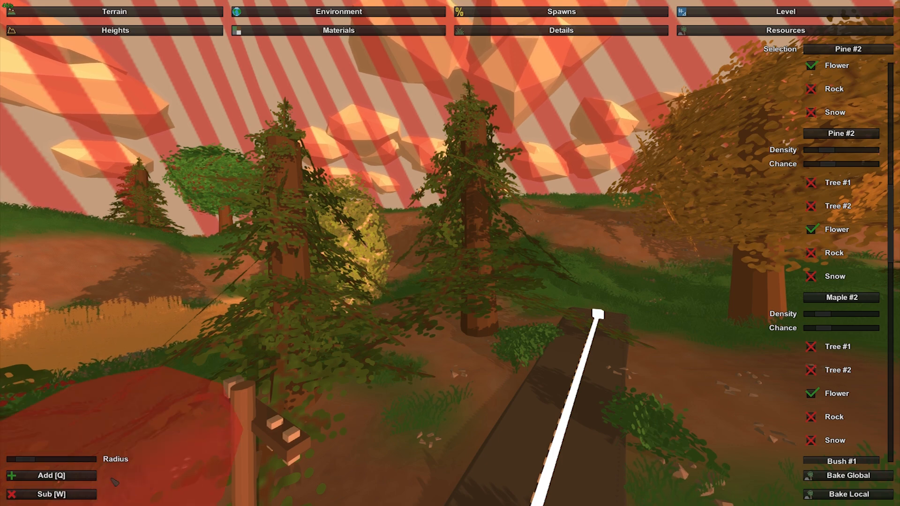
# Remove the pine crowding the inland roadside bush and place a Pine #2 slightly farther from the road.
pyautogui.press('d')
pyautogui.moveTo(459, 297); pyautogui.dragTo(356, 302, button='right')
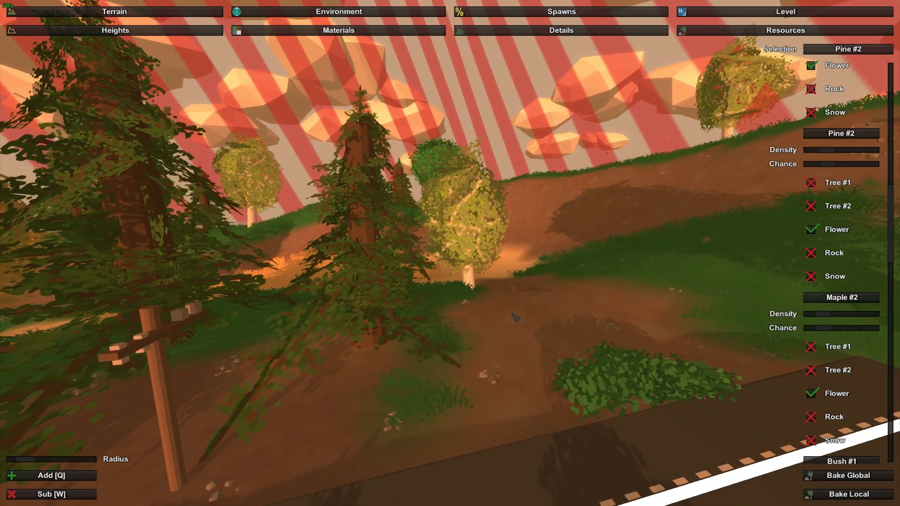
pyautogui.press('d')
pyautogui.moveTo(565, 317); pyautogui.dragTo(609, 317, button='right')
pyautogui.press('s')
pyautogui.press('a')
pyautogui.press('d')
pyautogui.press('a')
pyautogui.press('w')
pyautogui.moveTo(449, 294); pyautogui.dragTo(486, 296, button='right')
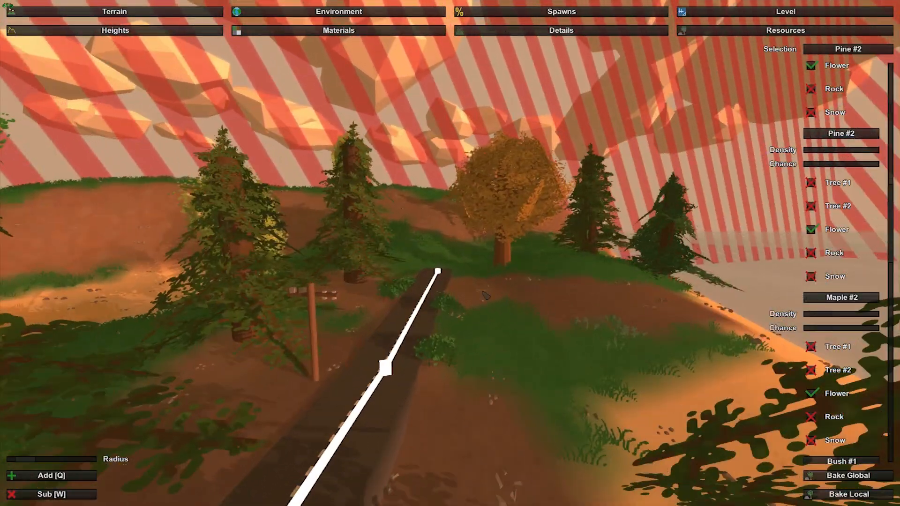
# Place Pine #2 trees on the grass patch between the road's middle stretch and the beach.
pyautogui.moveTo(548, 383); pyautogui.dragTo(609, 402, button='right')
pyautogui.press('s')
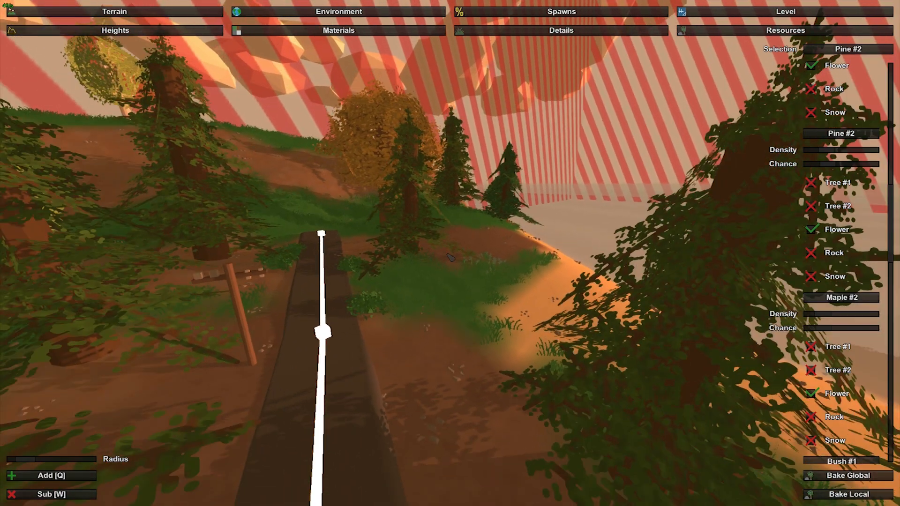
pyautogui.click(486, 316)
pyautogui.press('s')
pyautogui.moveTo(485, 317); pyautogui.dragTo(450, 315, button='right')
# Place two Pine #2 trees on the inland side near the road bend, beside the orange birches and power pole.
pyautogui.press('d')
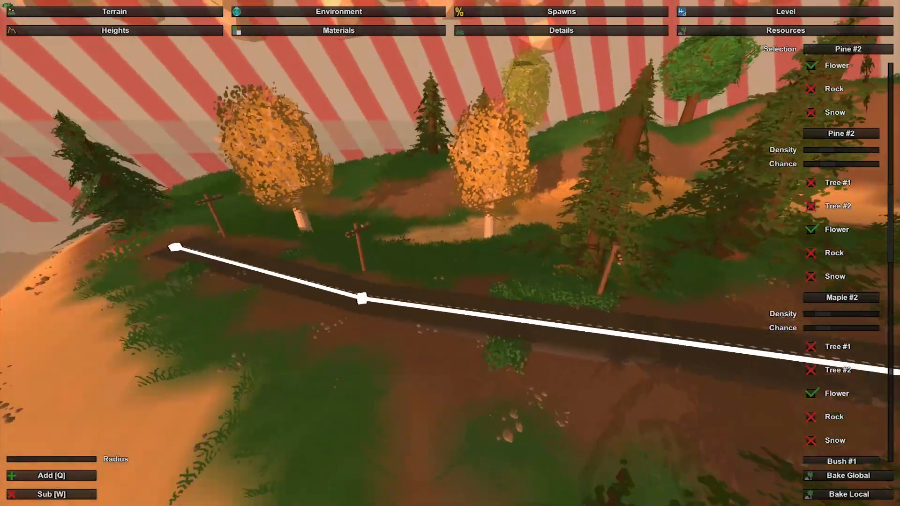
pyautogui.moveTo(440, 253); pyautogui.dragTo(451, 254, button='right')
pyautogui.press('w')
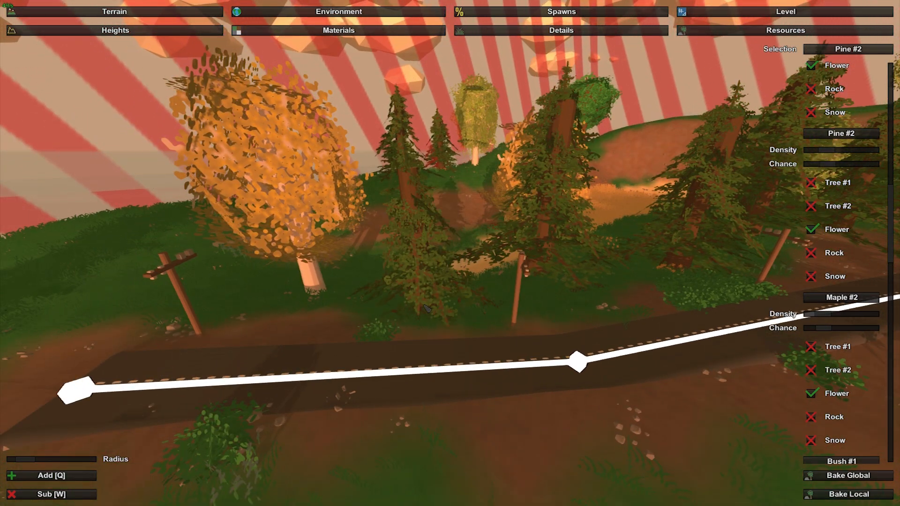
# Extend the seaward row with a Pine #2 on the grass beside the road bend.
pyautogui.press('a')
pyautogui.moveTo(427, 309)
pyautogui.mouseDown(button='right')
pyautogui.moveTo(447, 321)
pyautogui.moveTo(527, 321)
pyautogui.mouseUp(button='right')
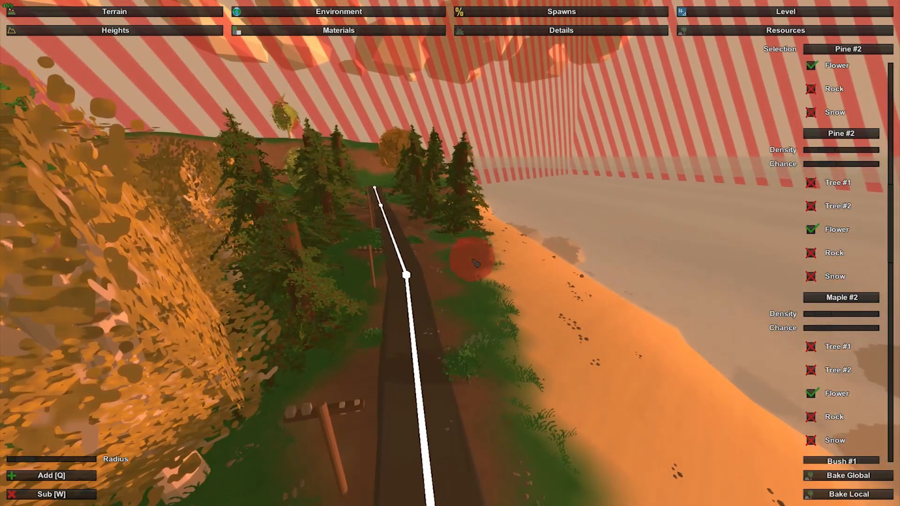
pyautogui.moveTo(449, 253); pyautogui.dragTo(447, 258, button='right')
pyautogui.press('w')
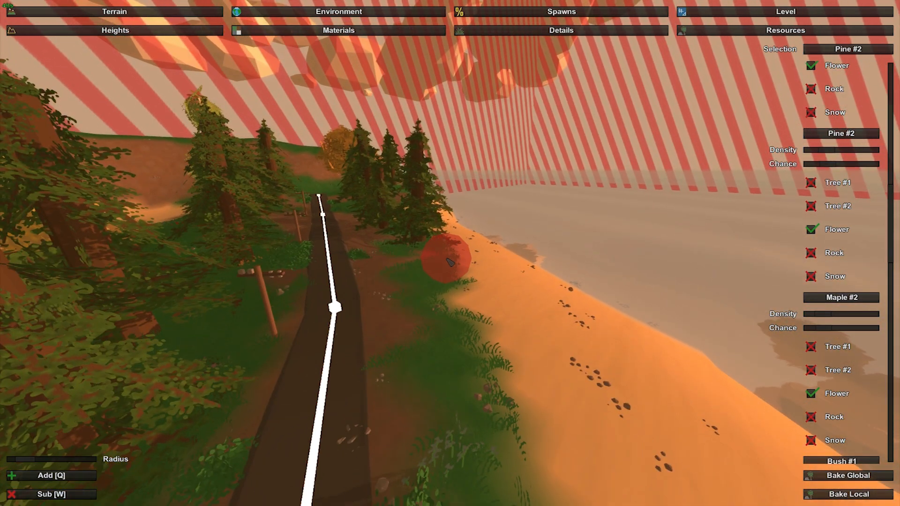
pyautogui.click(435, 293)
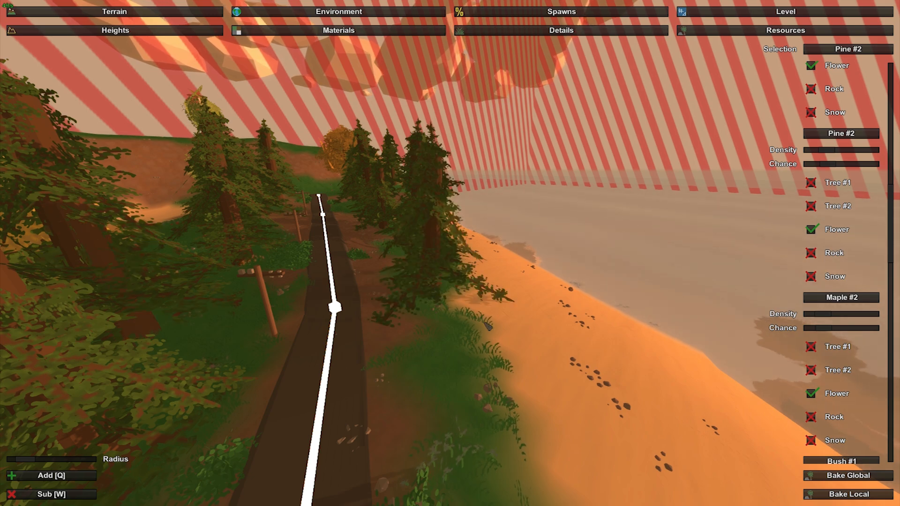
# Try another Pine #2 closer to the near end of the seaward row, then remove it.
pyautogui.click(552, 400)
pyautogui.moveTo(551, 401)
pyautogui.mouseDown(button='right')
pyautogui.moveTo(625, 434)
pyautogui.moveTo(539, 420)
pyautogui.mouseUp(button='right')
pyautogui.press('w')
pyautogui.press('s')
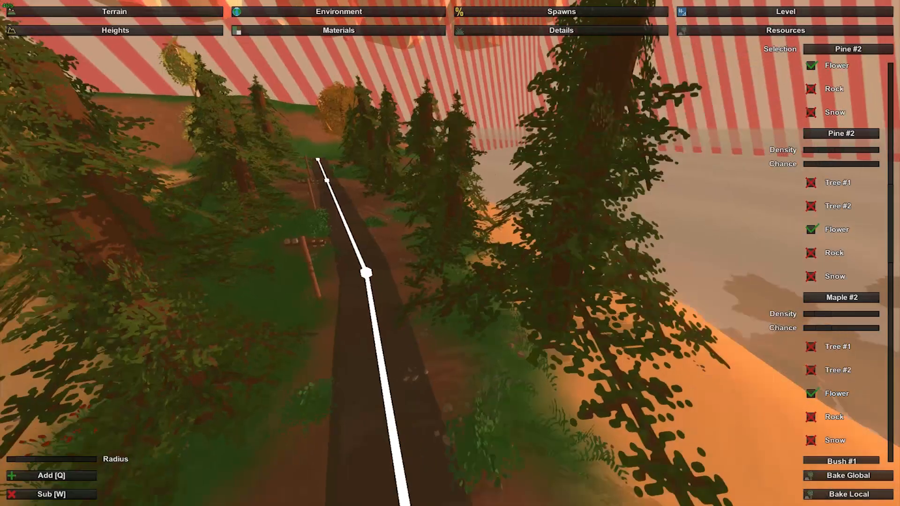
pyautogui.click(49, 495)
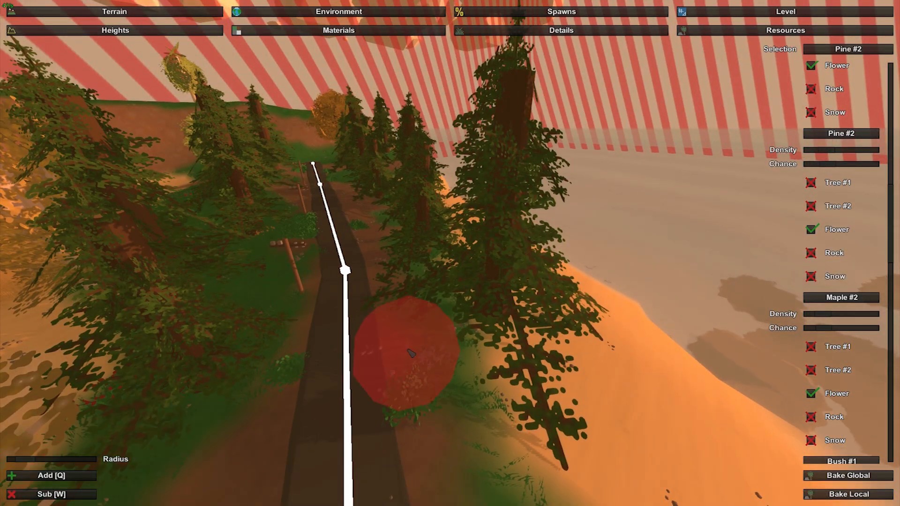
pyautogui.click(488, 306)
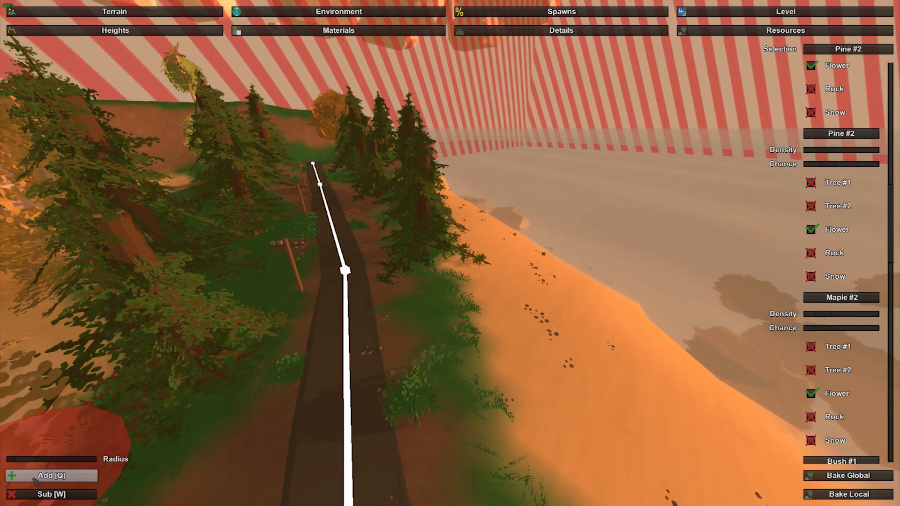
# Place a Pine #2 on the seaward side just past the road bend, near the end of the road.
pyautogui.click(513, 320)
pyautogui.press('s')
pyautogui.moveTo(514, 320)
pyautogui.mouseDown(button='right')
pyautogui.moveTo(605, 325)
pyautogui.moveTo(510, 295)
pyautogui.moveTo(513, 375)
pyautogui.moveTo(510, 283)
pyautogui.mouseUp(button='right')
pyautogui.press('w')
pyautogui.moveTo(450, 253); pyautogui.dragTo(452, 310, button='right')
pyautogui.press('s')
# Choose Bush #1 and place several bushes in the seaward gap between the pines.
pyautogui.scroll(-6, 844, 244)
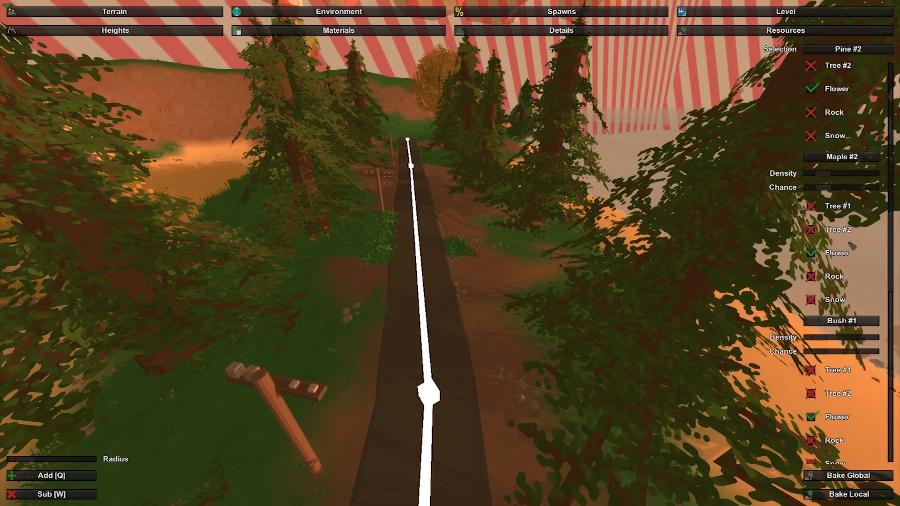
pyautogui.scroll(3, 846, 240)
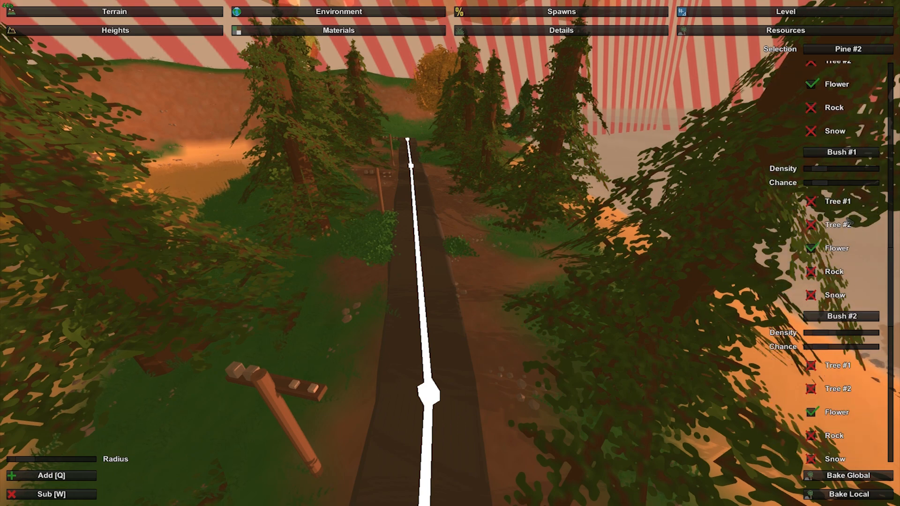
pyautogui.click(838, 153)
pyautogui.moveTo(839, 154); pyautogui.dragTo(892, 147, button='right')
pyautogui.press('s')
pyautogui.moveTo(449, 253); pyautogui.dragTo(398, 257, button='right')
pyautogui.press('w')
pyautogui.click(391, 272)
pyautogui.click(473, 277)
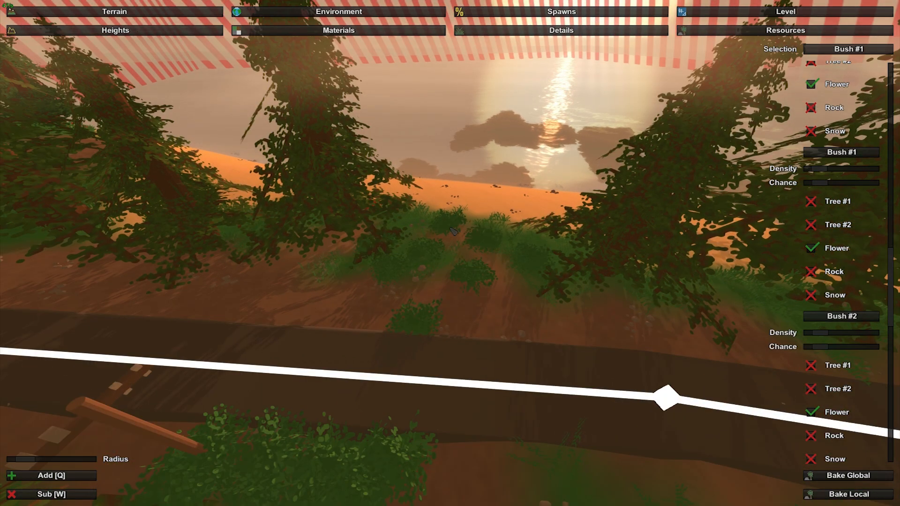
# Scatter more Bush #1 bushes beneath the seaward pines toward the end of the road.
pyautogui.press('a')
pyautogui.moveTo(468, 279); pyautogui.dragTo(480, 273, button='right')
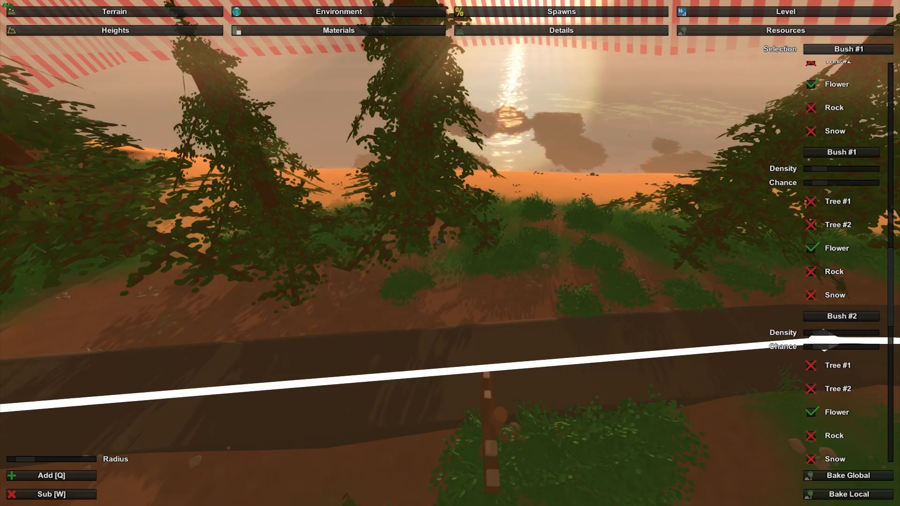
pyautogui.press('a')
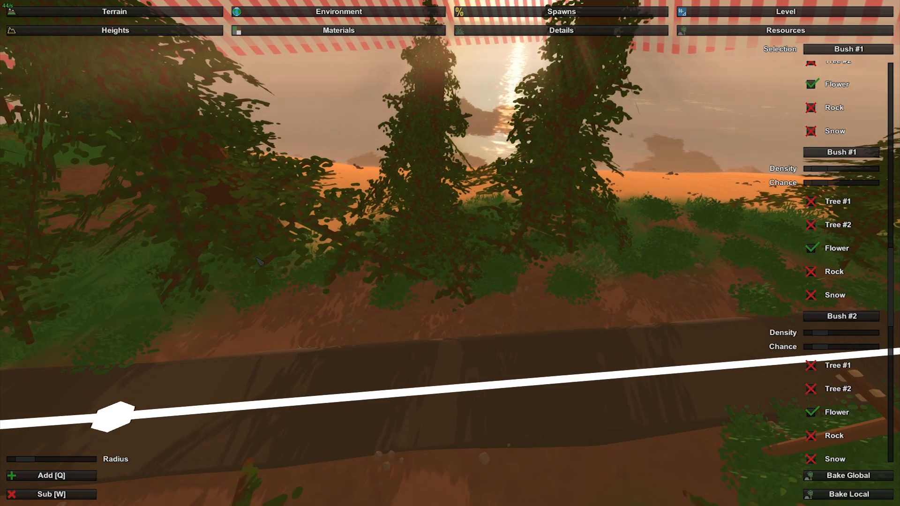
pyautogui.moveTo(243, 318); pyautogui.dragTo(244, 298, button='right')
pyautogui.press('w')
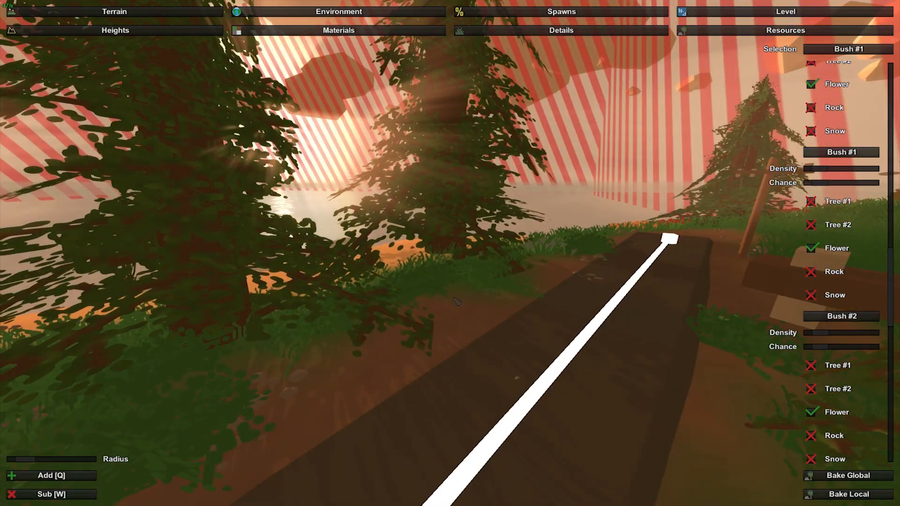
pyautogui.press('a')
pyautogui.moveTo(414, 303); pyautogui.dragTo(459, 315, button='right')
# Continue filling the roadside between the pines with Bush #1 along the road's remaining stretch.
pyautogui.press('w')
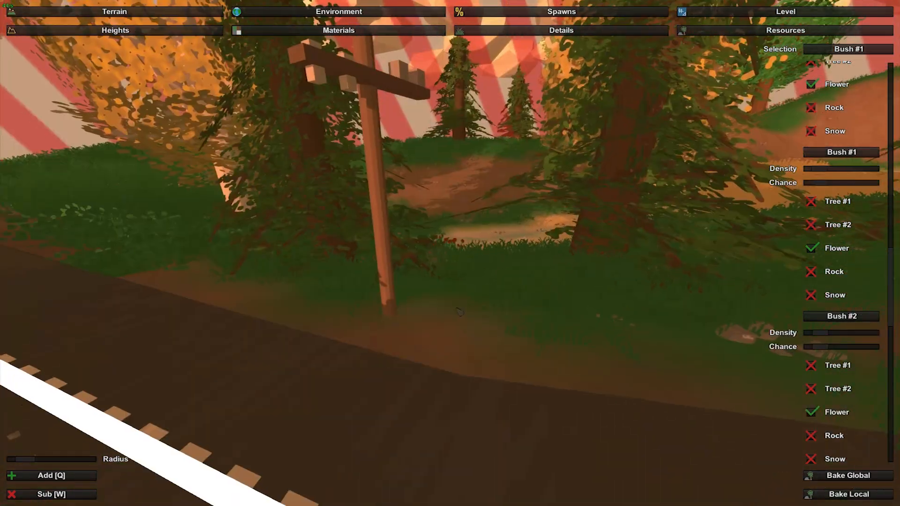
pyautogui.press('d')
pyautogui.moveTo(538, 327); pyautogui.dragTo(430, 267, button='right')
pyautogui.press('s')
pyautogui.moveTo(419, 319); pyautogui.dragTo(413, 288, button='right')
pyautogui.press('w')
pyautogui.press('w')
pyautogui.moveTo(450, 253); pyautogui.dragTo(466, 235, button='right')
pyautogui.press('w')
pyautogui.press('w')
pyautogui.press('s')
pyautogui.moveTo(348, 300); pyautogui.dragTo(393, 321, button='right')
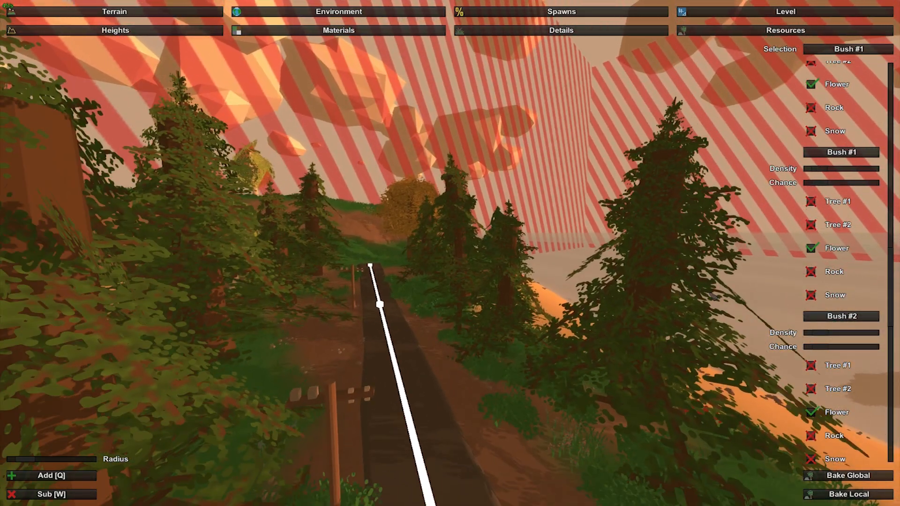
# Try an Ornament #1 tree on the seaward side of the road, then remove it.
pyautogui.scroll(-10, 840, 192)
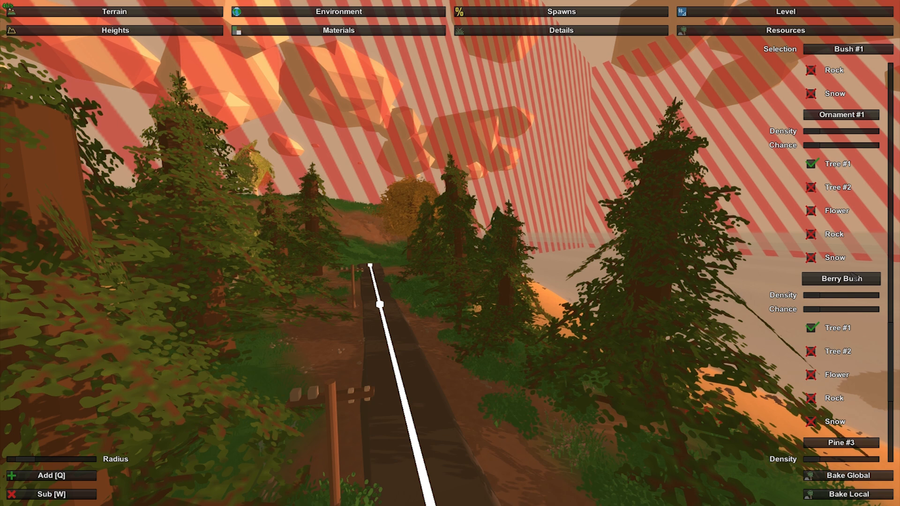
pyautogui.scroll(3, 840, 191)
pyautogui.click(841, 199)
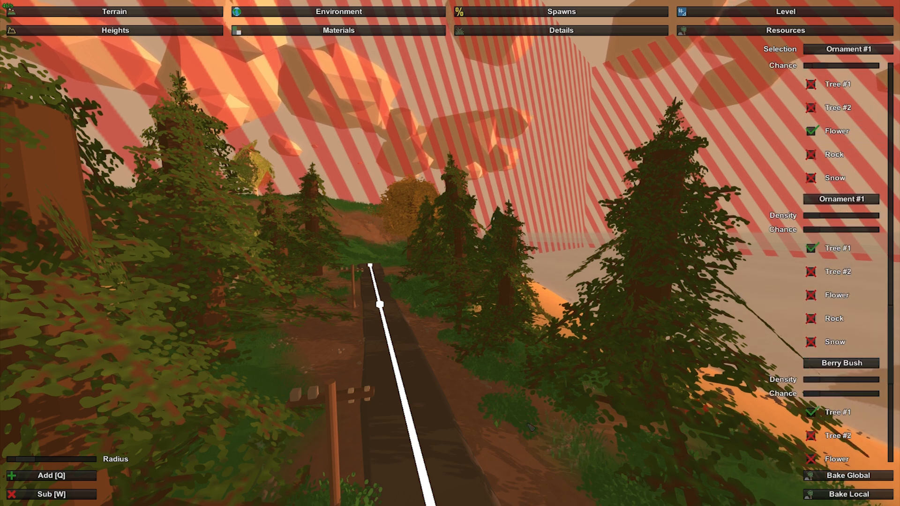
pyautogui.click(491, 402)
pyautogui.moveTo(428, 386); pyautogui.dragTo(451, 255, button='right')
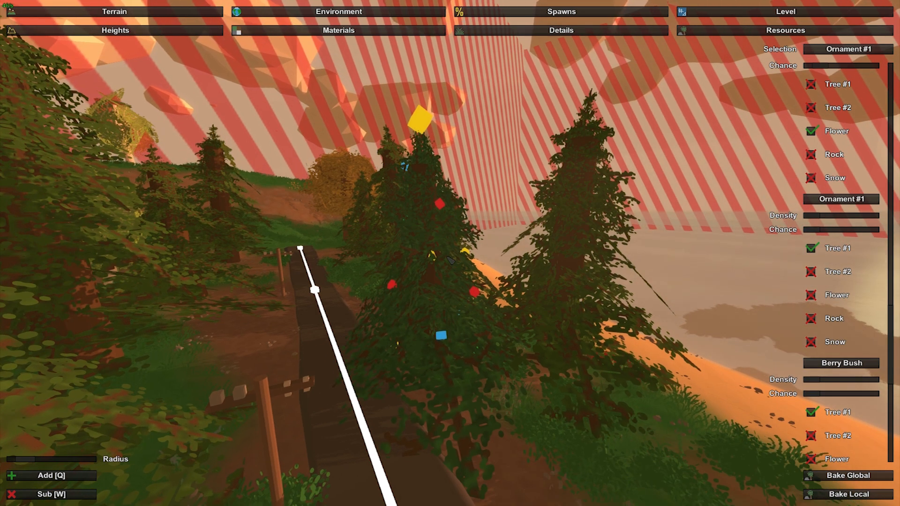
pyautogui.click(57, 490)
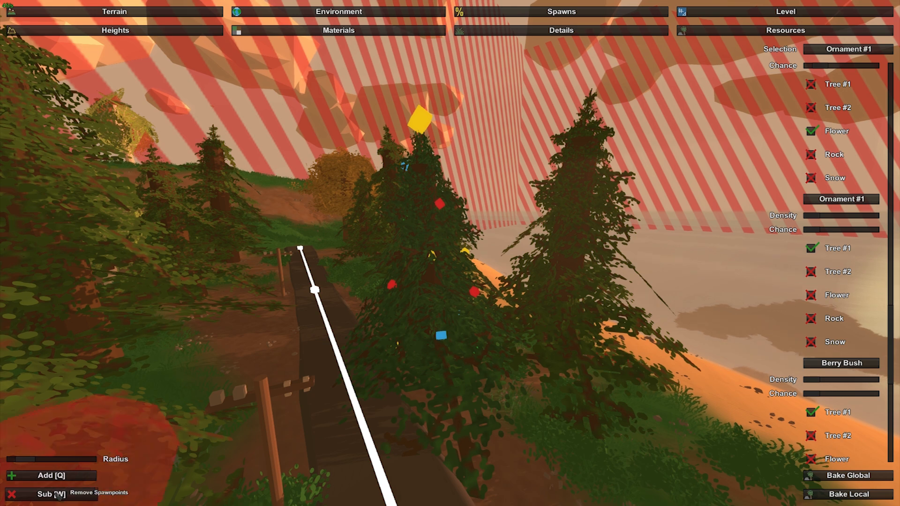
pyautogui.click(438, 360)
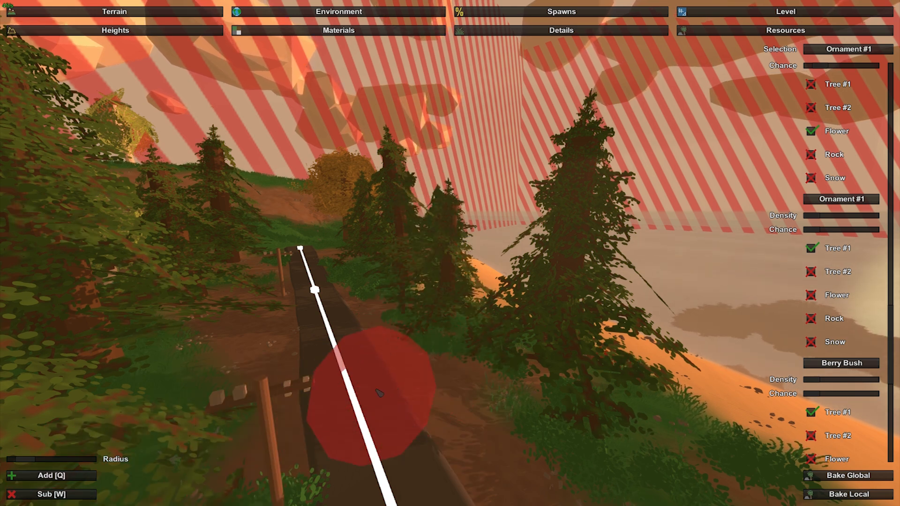
# Try a snowy Pine #3 on the seaward side of the road, then remove it.
pyautogui.scroll(-5, 830, 328)
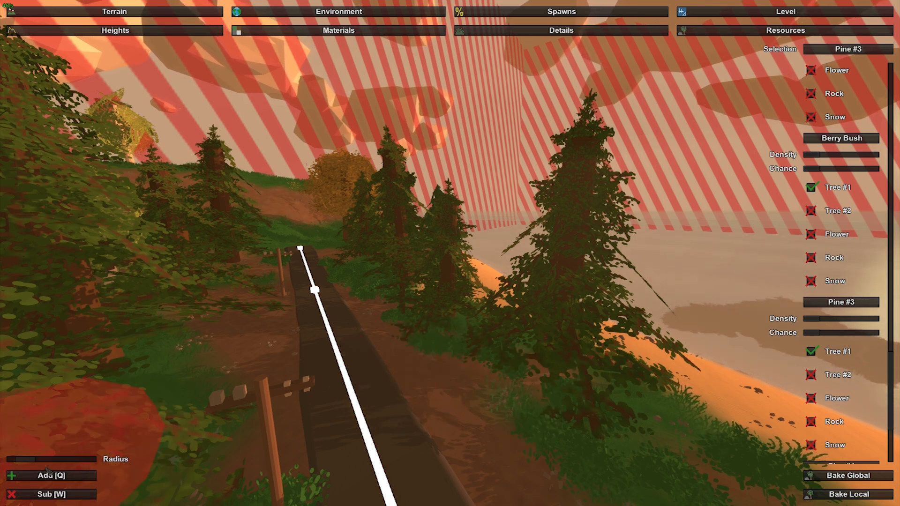
pyautogui.click(458, 363)
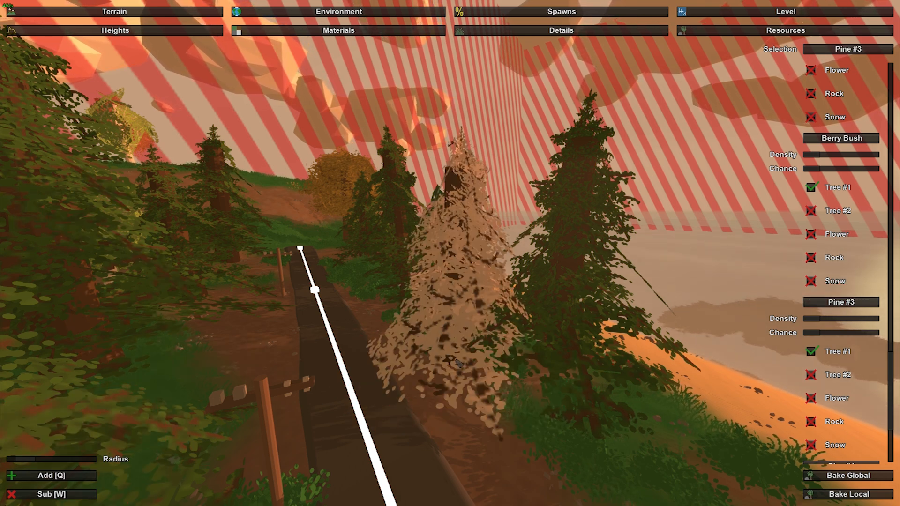
pyautogui.moveTo(455, 360); pyautogui.dragTo(446, 262, button='right')
pyautogui.press('a')
pyautogui.press('d')
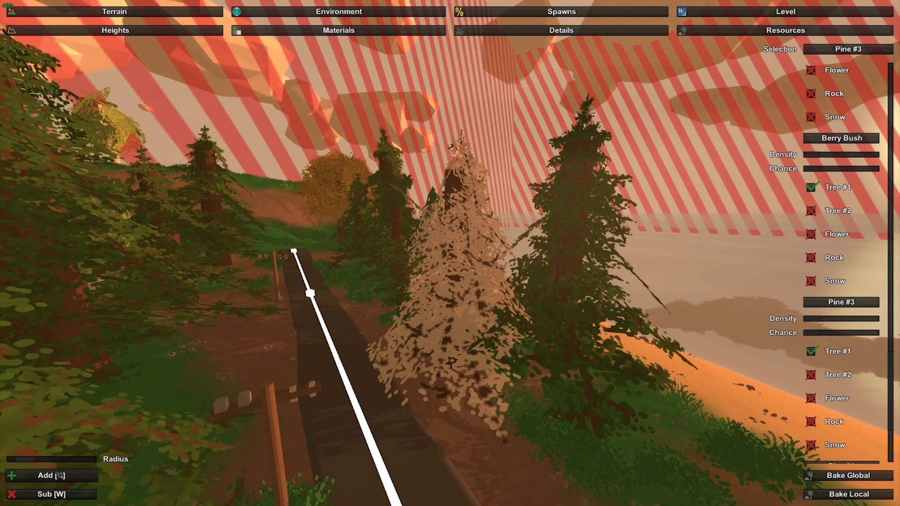
pyautogui.click(63, 498)
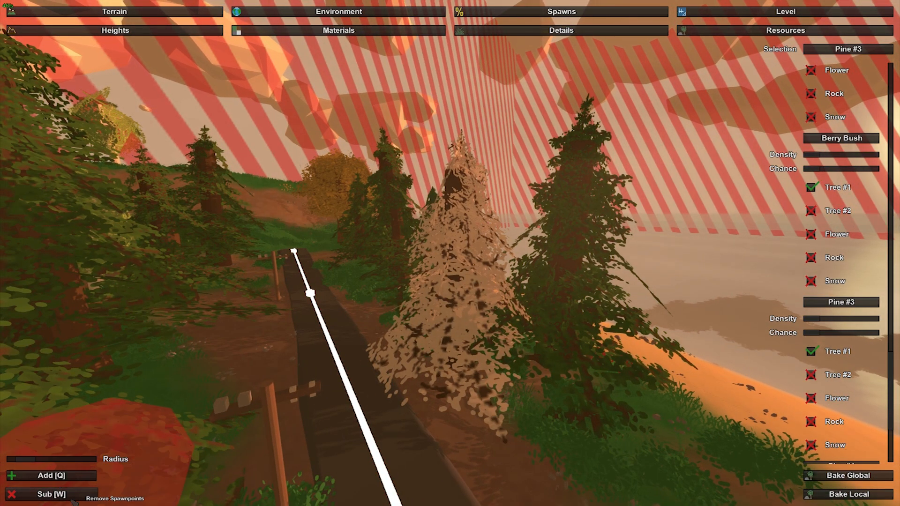
pyautogui.click(447, 360)
# Try a Pine #4 on the seaward side of the road, then remove it.
pyautogui.scroll(-3, 856, 359)
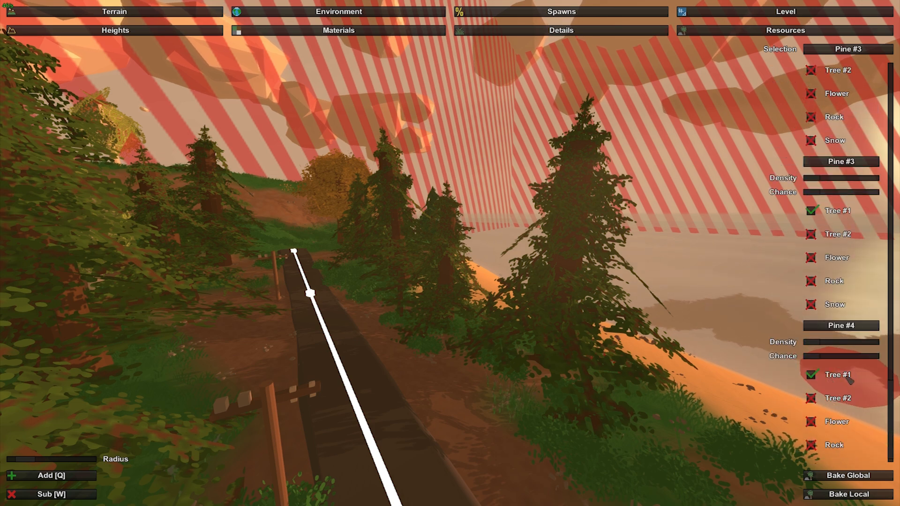
pyautogui.click(838, 312)
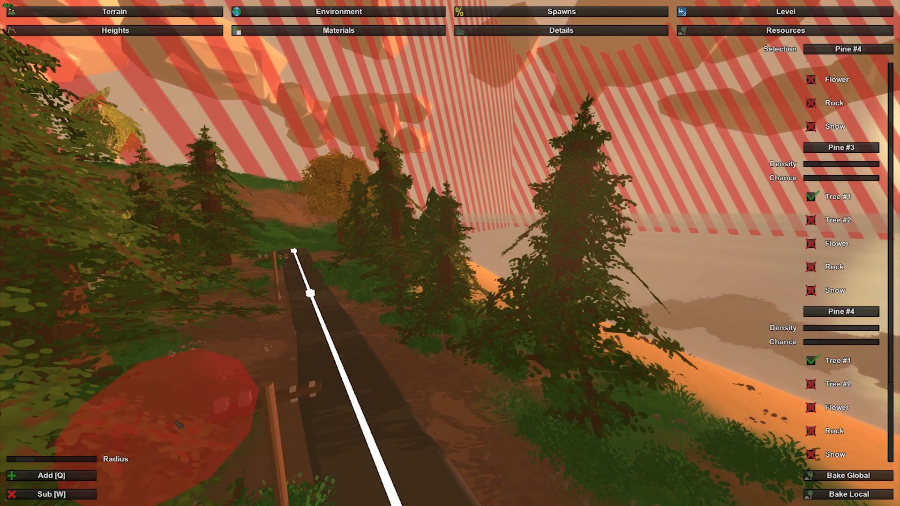
pyautogui.click(456, 360)
pyautogui.click(58, 494)
pyautogui.click(455, 348)
# Try a Maple #2 on the seaward side of the road, then remove it.
pyautogui.scroll(7, 848, 250)
pyautogui.scroll(10, 849, 253)
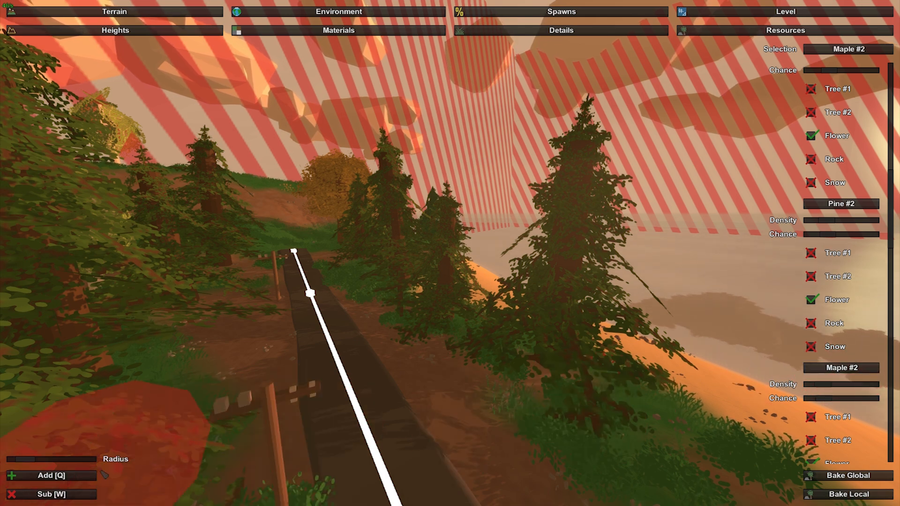
pyautogui.click(59, 476)
pyautogui.click(458, 370)
pyautogui.moveTo(458, 370); pyautogui.dragTo(454, 258, button='right')
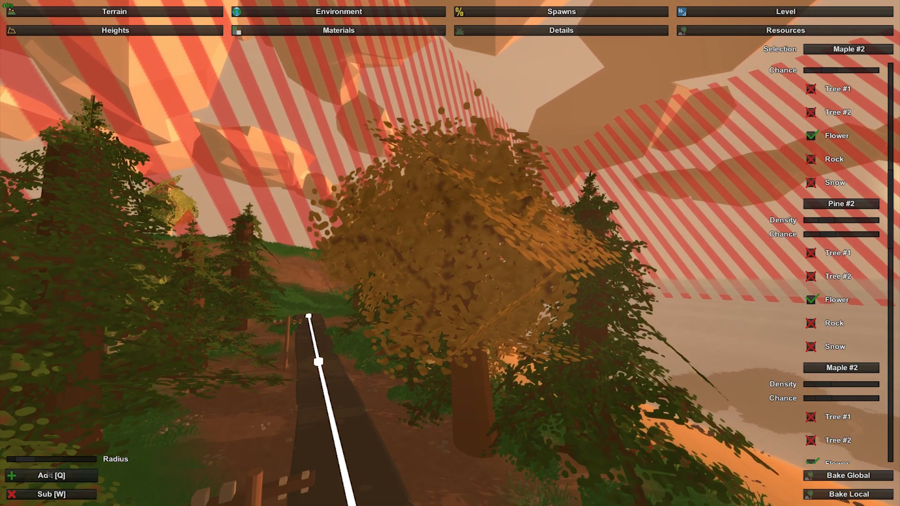
pyautogui.click(51, 494)
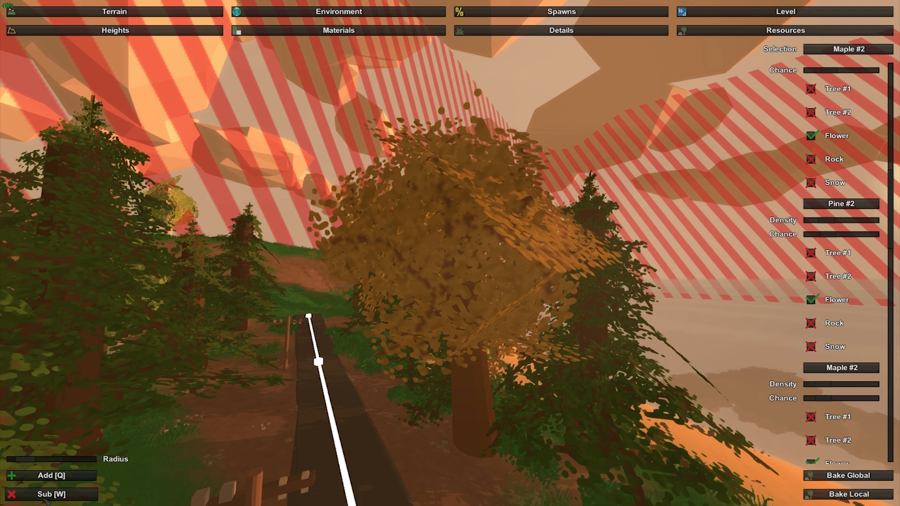
pyautogui.click(469, 421)
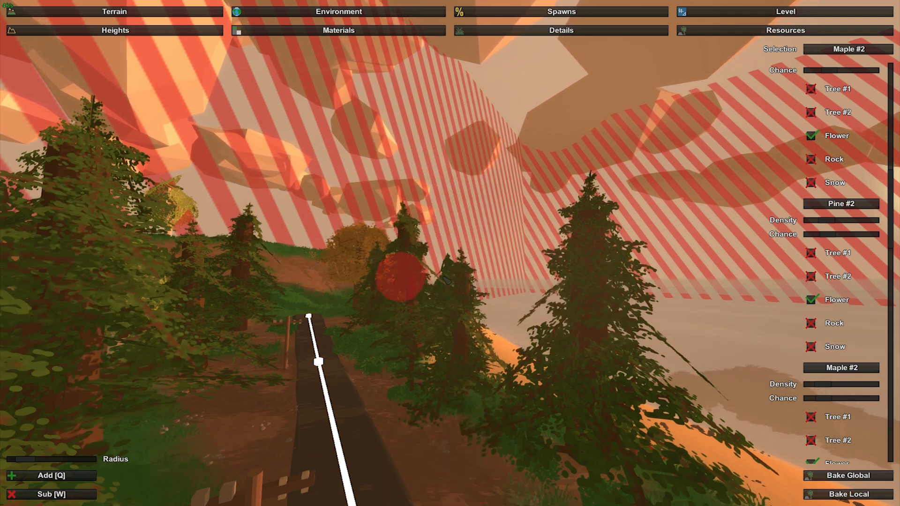
# Try a Birch #2 between the seaward pines, then remove it.
pyautogui.scroll(3, 832, 211)
pyautogui.click(841, 152)
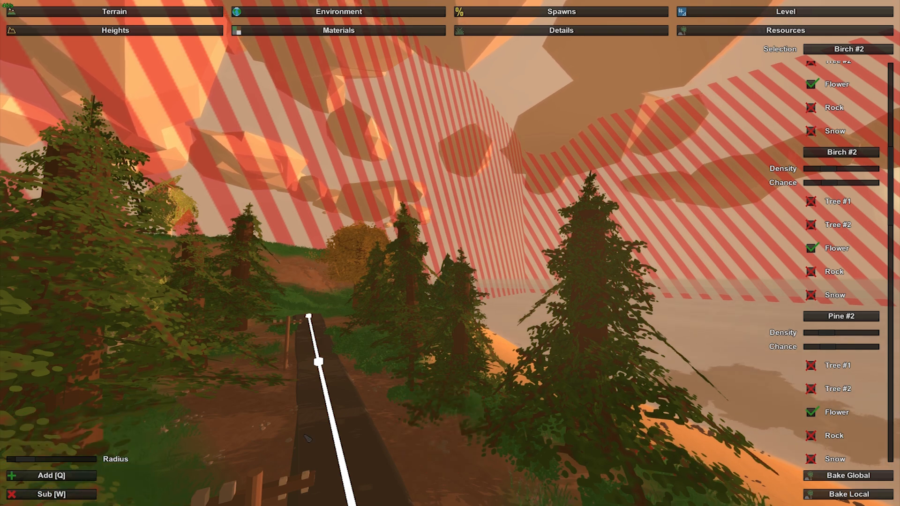
pyautogui.click(459, 435)
pyautogui.press('s')
pyautogui.moveTo(459, 435)
pyautogui.mouseDown(button='right')
pyautogui.moveTo(609, 438)
pyautogui.moveTo(467, 431)
pyautogui.mouseUp(button='right')
pyautogui.press('w')
pyautogui.press('d')
pyautogui.moveTo(450, 253); pyautogui.dragTo(438, 284, button='right')
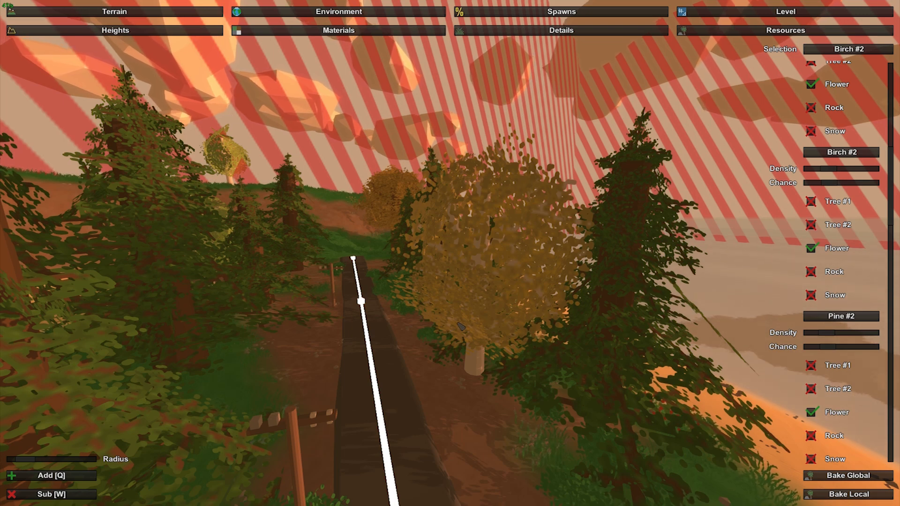
pyautogui.click(29, 488)
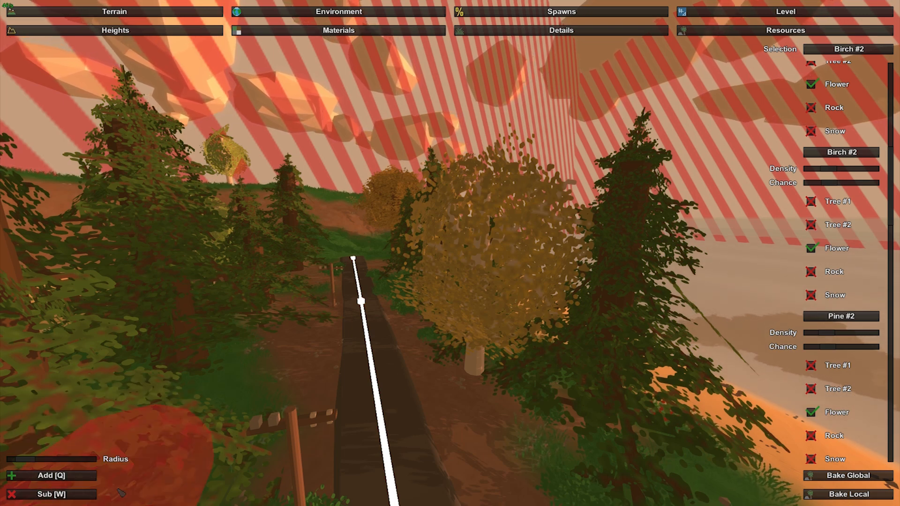
pyautogui.click(478, 352)
# Try a Pine #1 close to the seaward edge of the road, then remove it.
pyautogui.scroll(3, 834, 221)
pyautogui.scroll(4, 827, 158)
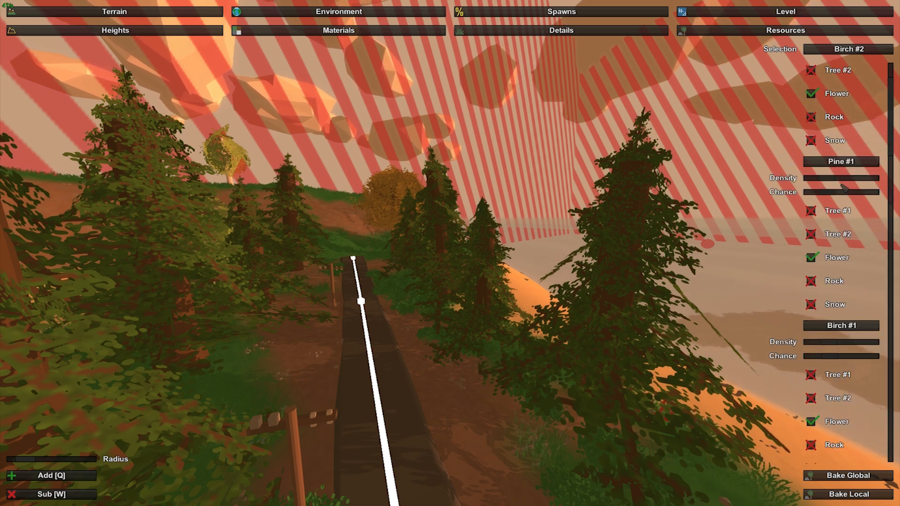
pyautogui.click(841, 189)
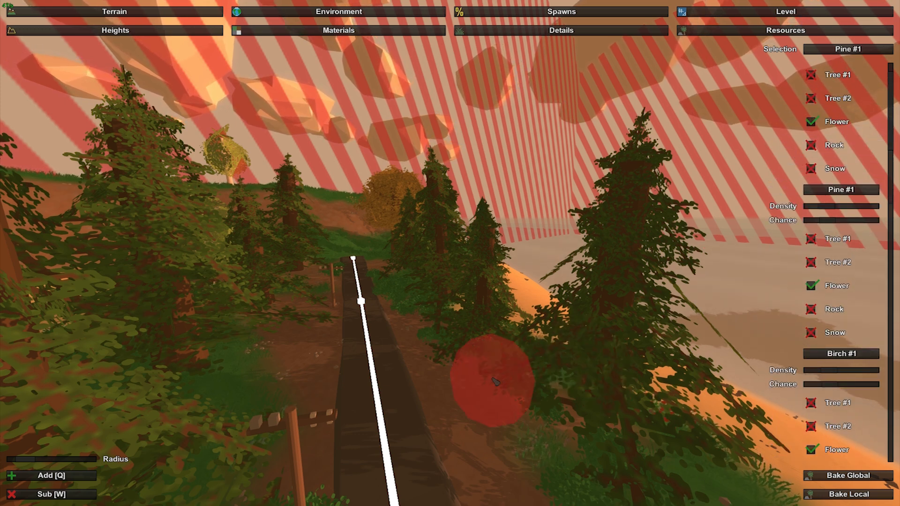
pyautogui.click(62, 480)
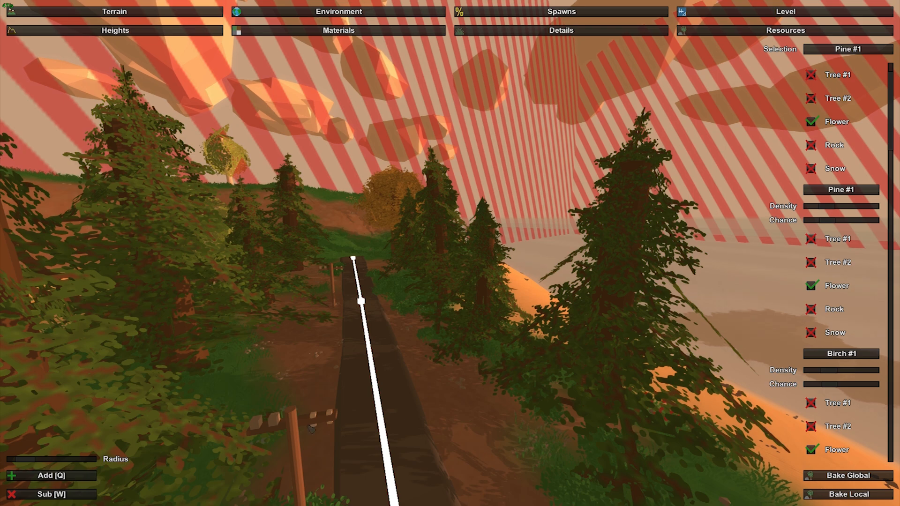
pyautogui.click(477, 377)
pyautogui.moveTo(401, 415); pyautogui.dragTo(421, 412, button='right')
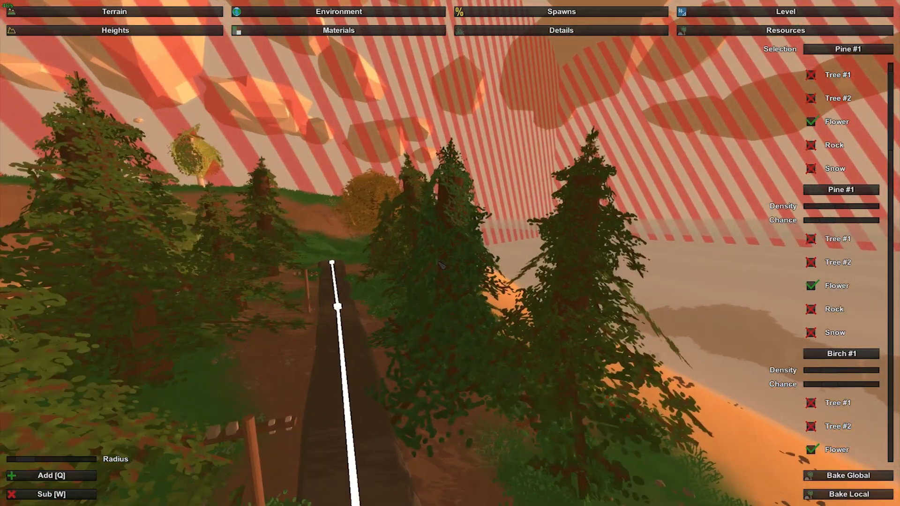
pyautogui.click(58, 491)
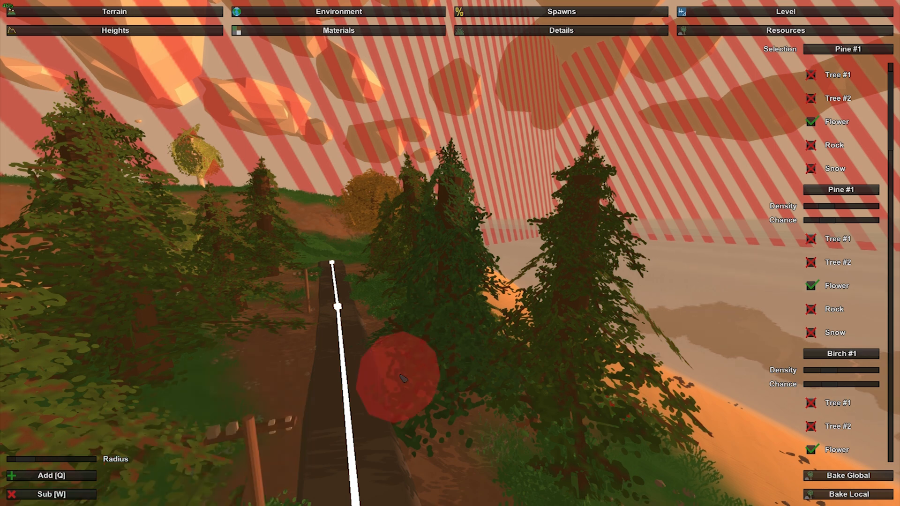
pyautogui.click(448, 359)
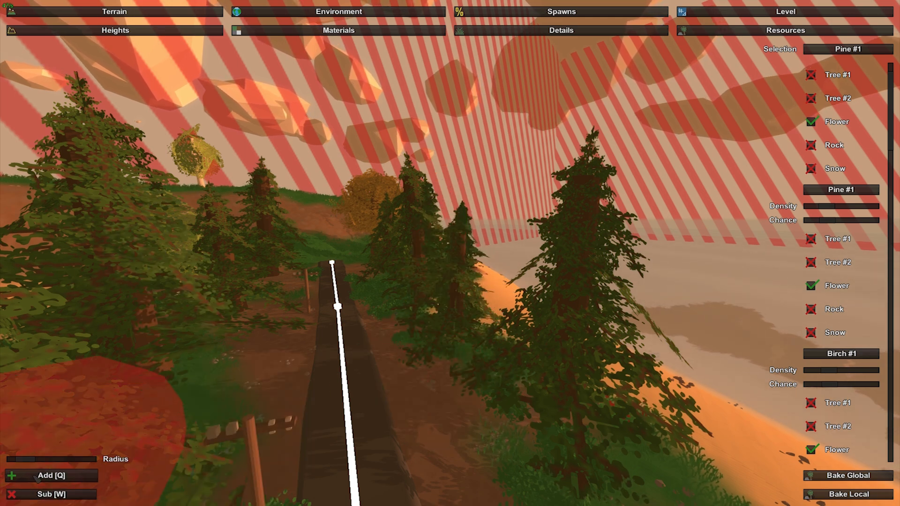
# Plant two Pine #1 trees in the gaps among the seaward roadside pines.
pyautogui.click(66, 477)
pyautogui.click(498, 348)
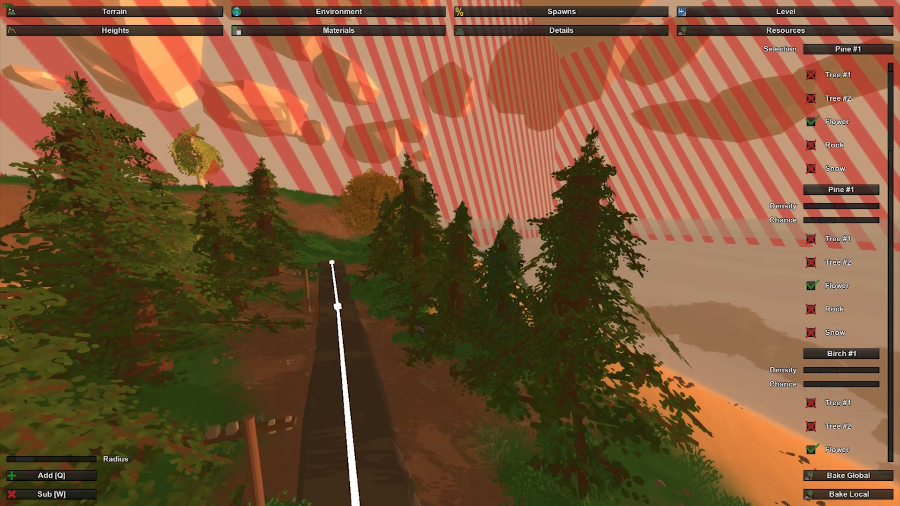
pyautogui.click(419, 328)
# Plant a Pine #1 among the inland roadside pines and remove the extra one placed nearer along the road.
pyautogui.moveTo(419, 327); pyautogui.dragTo(173, 363, button='right')
pyautogui.press('w')
pyautogui.press('s')
pyautogui.press('w')
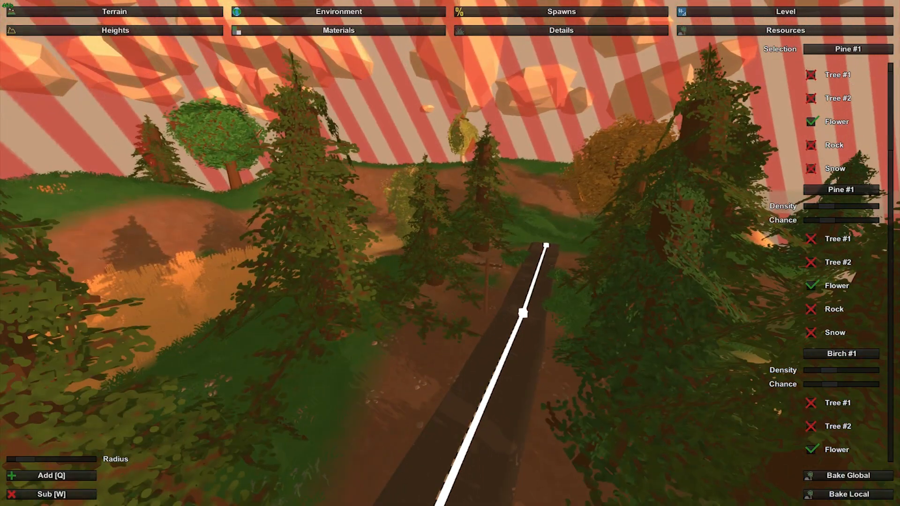
pyautogui.click(469, 256)
pyautogui.click(415, 333)
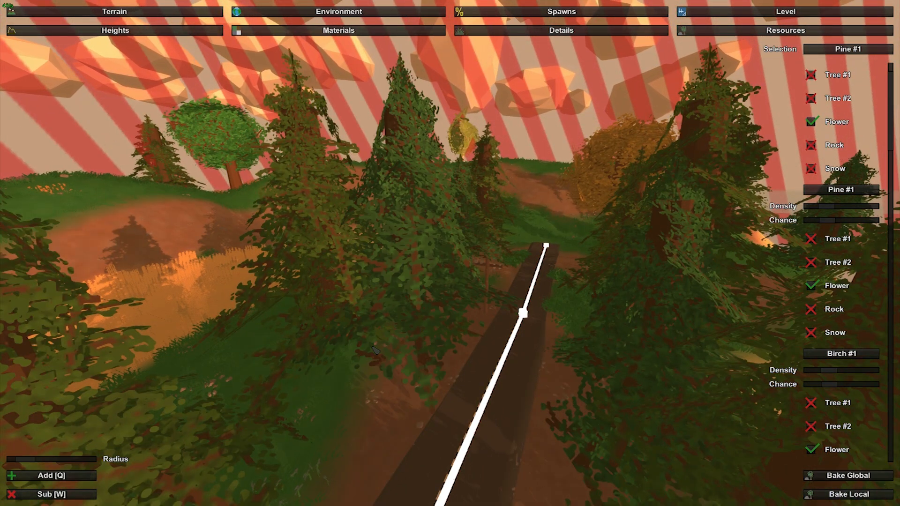
pyautogui.click(73, 498)
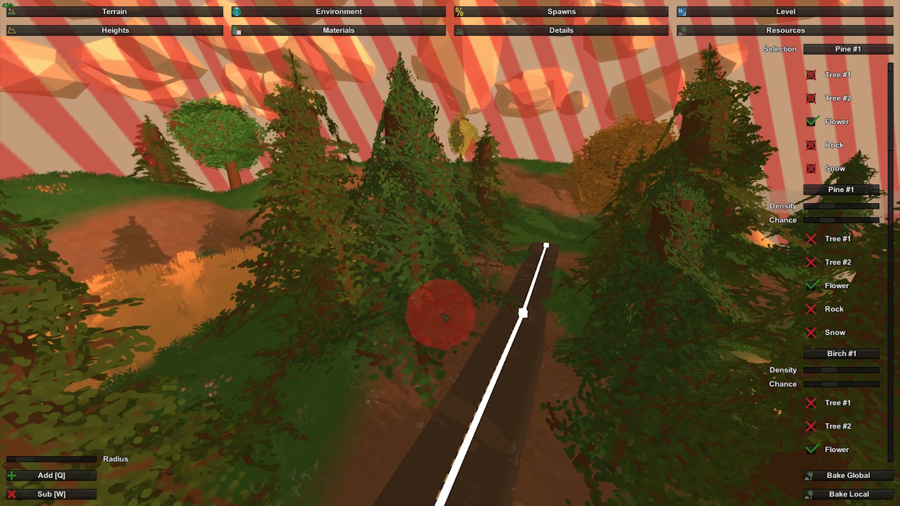
pyautogui.click(416, 325)
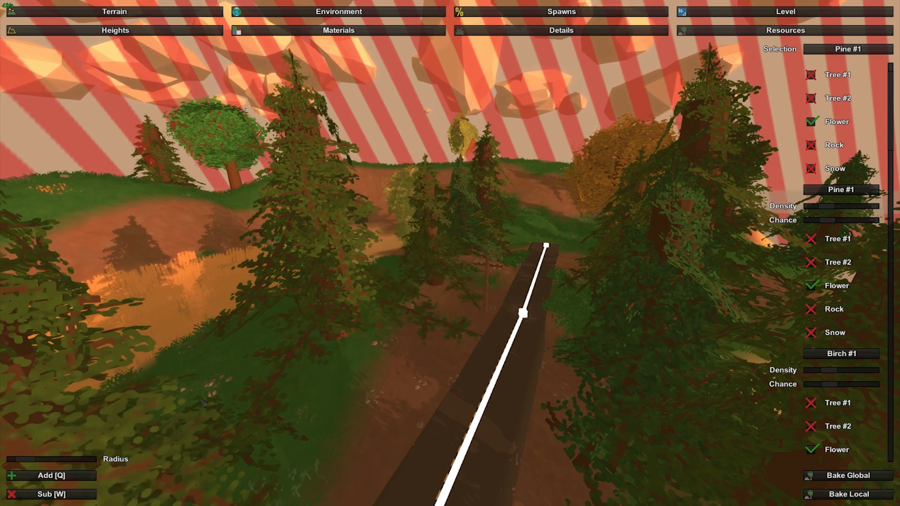
pyautogui.click(392, 293)
# Select Maple #1 and place one among the trees on the inland side of the road.
pyautogui.press('s')
pyautogui.moveTo(394, 296); pyautogui.dragTo(511, 337, button='right')
pyautogui.press('w')
pyautogui.scroll(2, 853, 76)
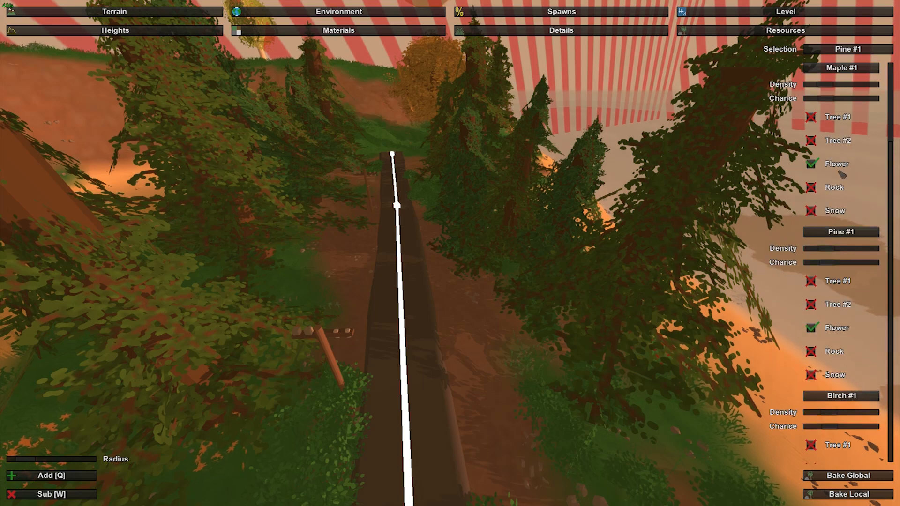
pyautogui.click(849, 71)
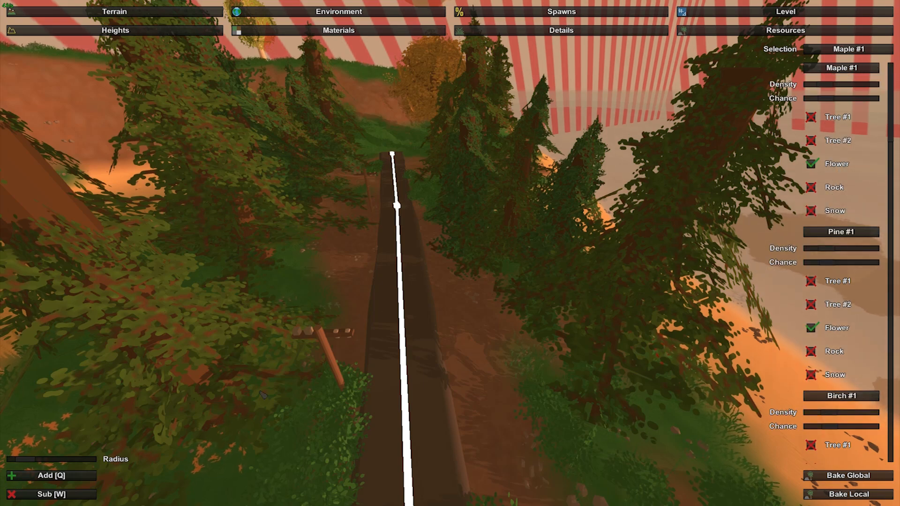
pyautogui.click(286, 270)
# Try a Maple #1 beside the seaward pine near the end of the road, then remove it.
pyautogui.moveTo(286, 270); pyautogui.dragTo(253, 178, button='right')
pyautogui.press('w')
pyautogui.press('w')
pyautogui.moveTo(450, 253); pyautogui.dragTo(544, 262, button='right')
pyautogui.click(498, 311)
pyautogui.press('s')
pyautogui.moveTo(498, 311); pyautogui.dragTo(305, 307, button='right')
pyautogui.press('w')
pyautogui.press('d')
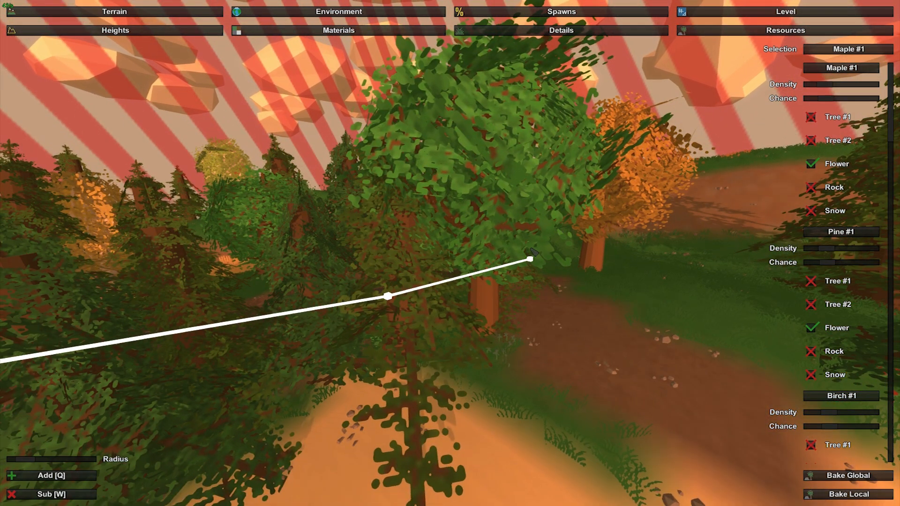
pyautogui.moveTo(533, 252); pyautogui.dragTo(532, 262, button='right')
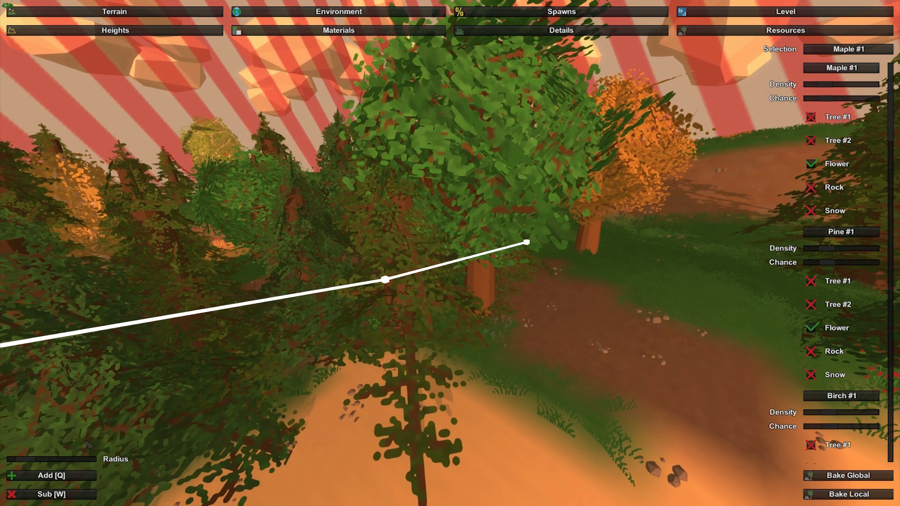
pyautogui.click(487, 293)
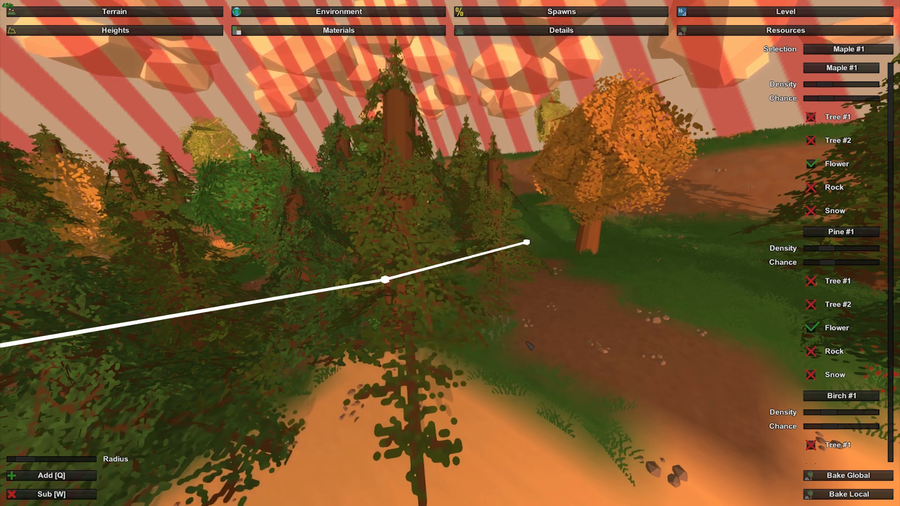
# Try another Maple #1 on the dirt patch beyond the road's end, then remove it.
pyautogui.click(571, 338)
pyautogui.press('s')
pyautogui.moveTo(571, 339)
pyautogui.mouseDown(button='right')
pyautogui.moveTo(585, 281)
pyautogui.moveTo(585, 290)
pyautogui.moveTo(562, 293)
pyautogui.moveTo(580, 342)
pyautogui.mouseUp(button='right')
pyautogui.press('w')
pyautogui.press('s')
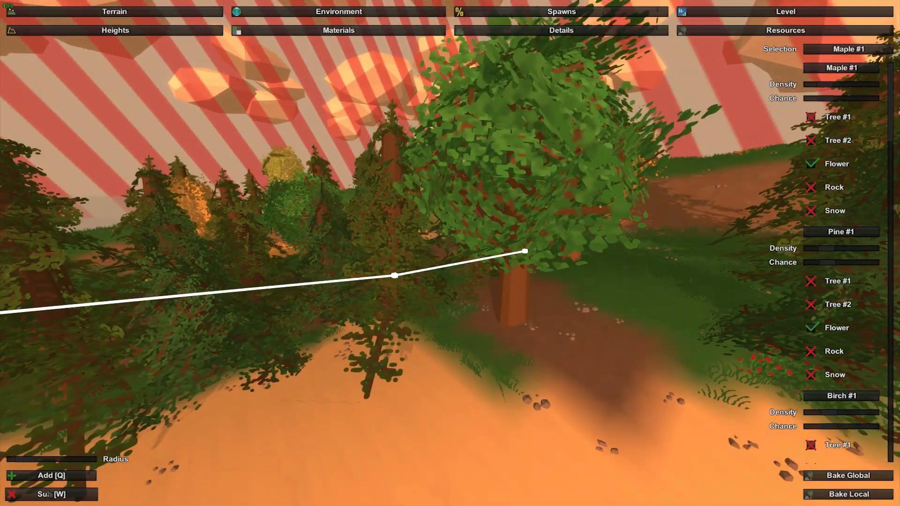
pyautogui.click(56, 497)
pyautogui.click(520, 299)
# Place a Maple #1 between the two large seaward pines, behind the row of bushes.
pyautogui.moveTo(461, 301)
pyautogui.mouseDown(button='right')
pyautogui.moveTo(473, 232)
pyautogui.moveTo(445, 290)
pyautogui.moveTo(466, 251)
pyautogui.mouseUp(button='right')
pyautogui.press('w')
pyautogui.press('s')
pyautogui.press('w')
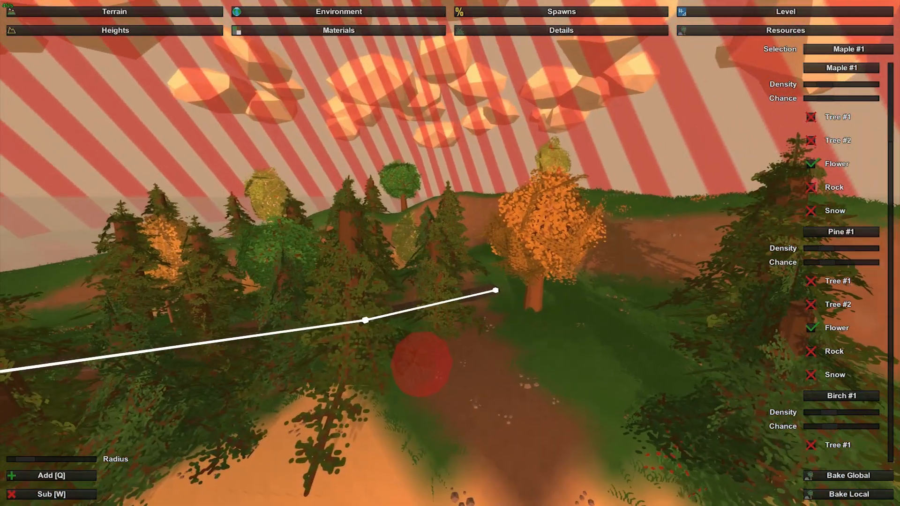
pyautogui.press('s')
pyautogui.press('a')
pyautogui.scroll(-2, 832, 171)
pyautogui.scroll(2, 828, 175)
pyautogui.press('w')
pyautogui.moveTo(726, 215)
pyautogui.mouseDown(button='right')
pyautogui.moveTo(698, 223)
pyautogui.moveTo(703, 169)
pyautogui.moveTo(626, 227)
pyautogui.moveTo(426, 317)
pyautogui.mouseUp(button='right')
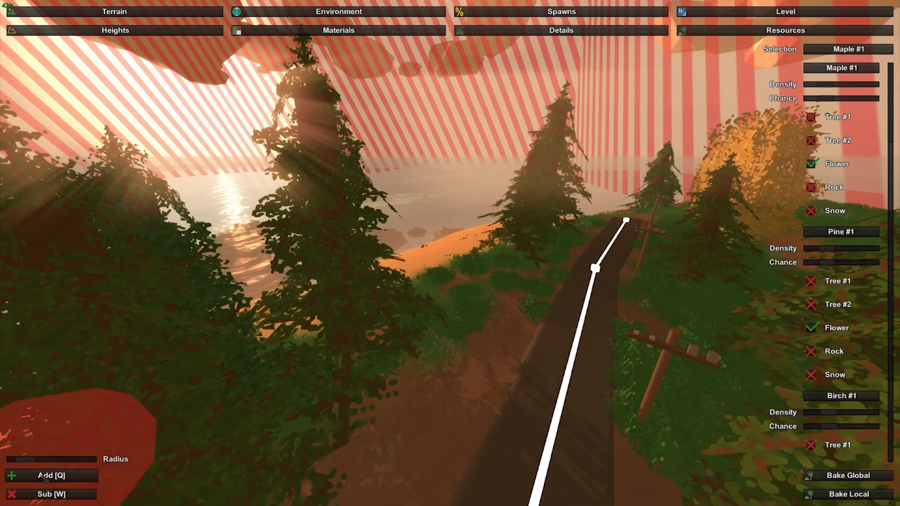
pyautogui.click(459, 260)
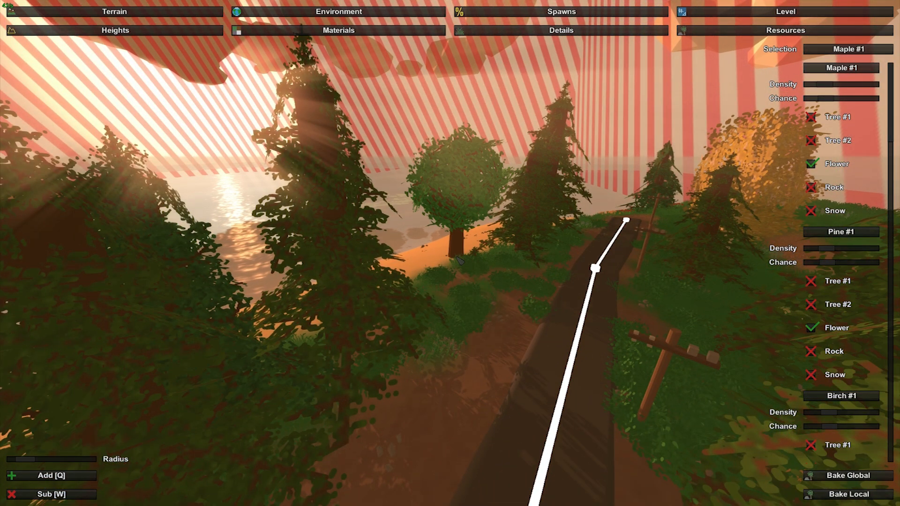
# Try a second Maple #1 in front of the large seaward pine, then remove it.
pyautogui.click(438, 323)
pyautogui.press('d')
pyautogui.moveTo(444, 299); pyautogui.dragTo(262, 281, button='right')
pyautogui.moveTo(380, 314); pyautogui.dragTo(362, 314, button='right')
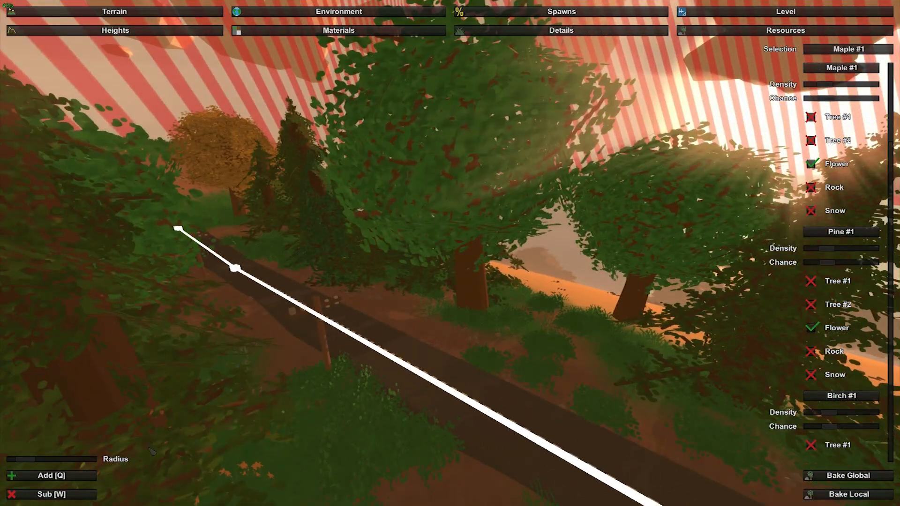
pyautogui.click(57, 493)
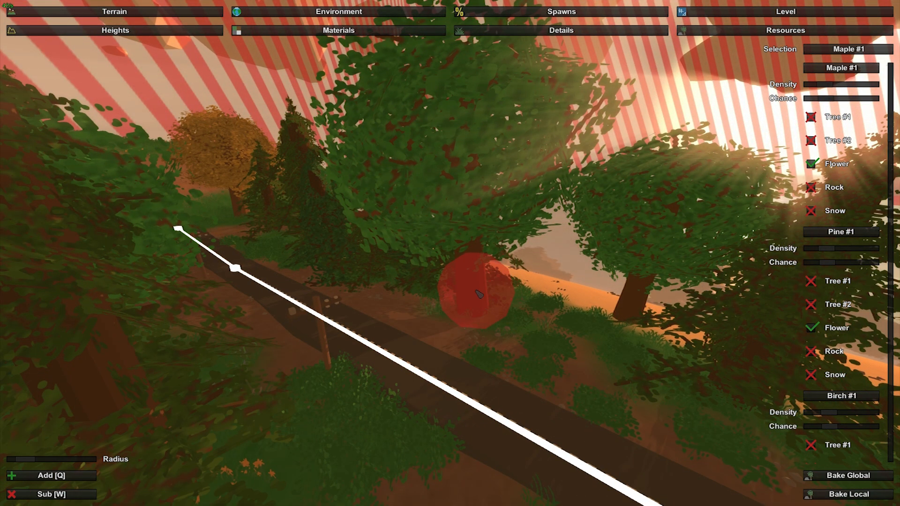
pyautogui.click(469, 310)
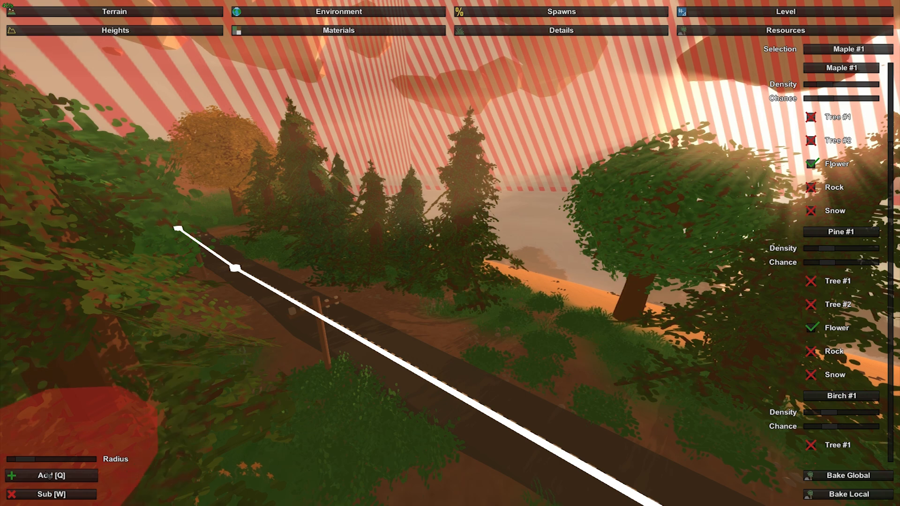
# Try a Maple #1 in front of the smaller seaward pines farther along the road, then remove it.
pyautogui.click(389, 299)
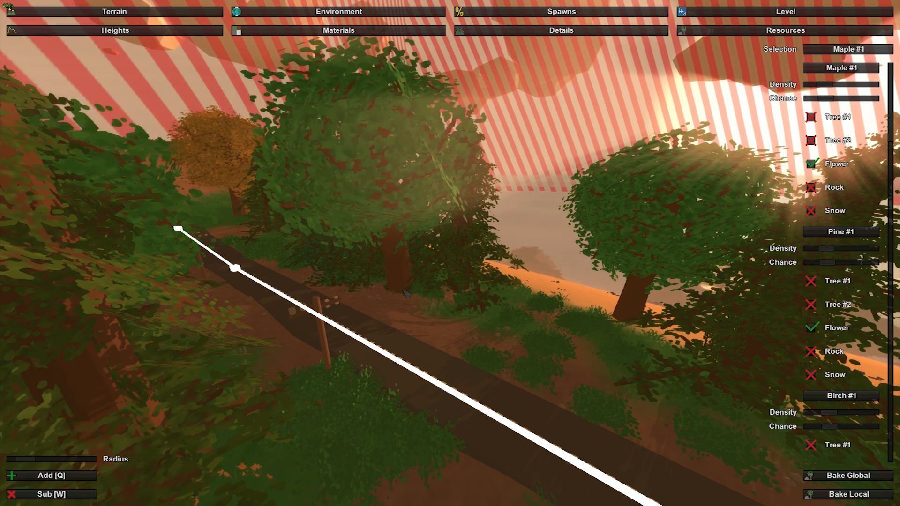
pyautogui.click(46, 498)
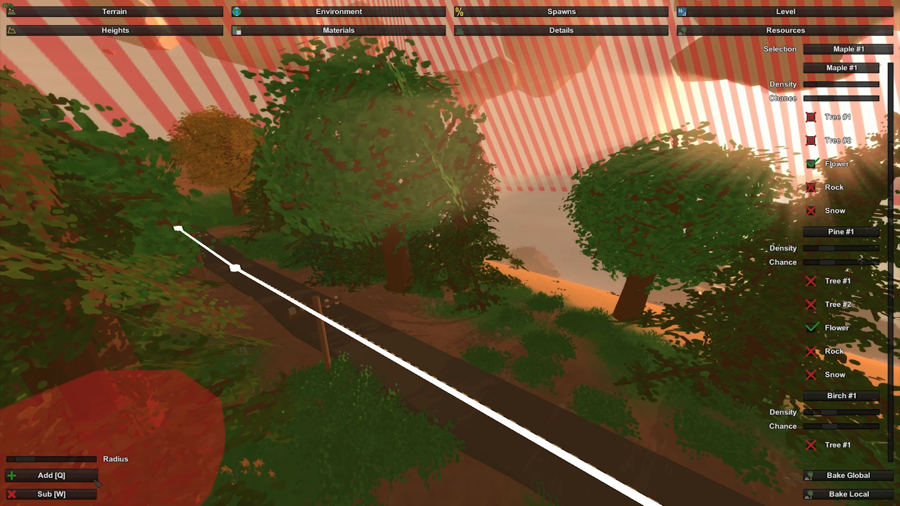
pyautogui.click(399, 283)
pyautogui.press('w')
pyautogui.moveTo(400, 281)
pyautogui.mouseDown(button='right')
pyautogui.moveTo(304, 197)
pyautogui.moveTo(262, 300)
pyautogui.moveTo(197, 243)
pyautogui.moveTo(356, 201)
pyautogui.moveTo(506, 194)
pyautogui.moveTo(624, 253)
pyautogui.moveTo(769, 225)
pyautogui.moveTo(768, 178)
pyautogui.moveTo(768, 209)
pyautogui.moveTo(731, 257)
pyautogui.mouseUp(button='right')
pyautogui.press('w')
pyautogui.press('w')
pyautogui.press('s')
pyautogui.press('w')
pyautogui.press('s')
pyautogui.press('s')
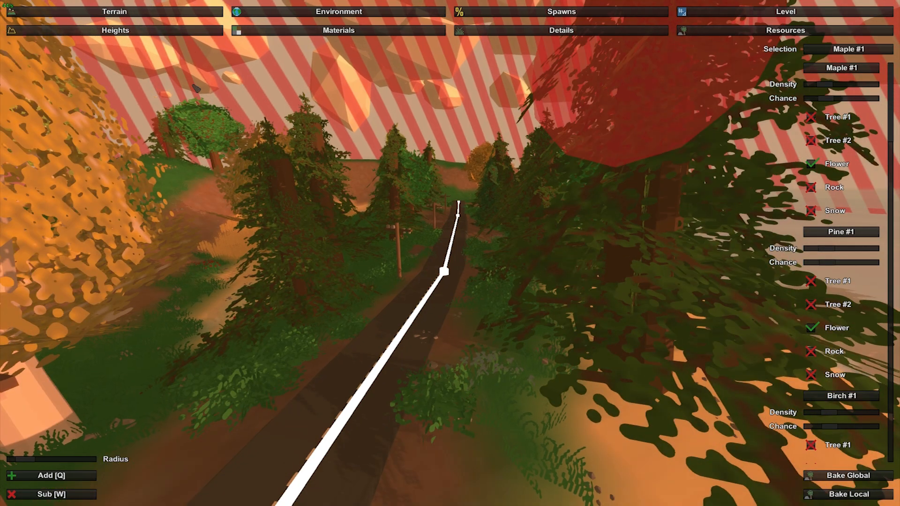
# Hide the road guide line and nodes by turning off the visibility of Roads.
pyautogui.click(341, 12)
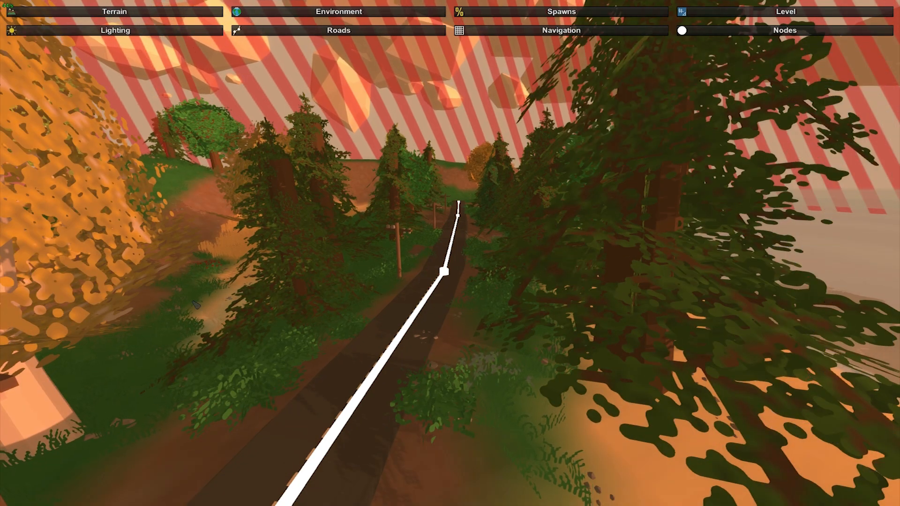
pyautogui.click(178, 30)
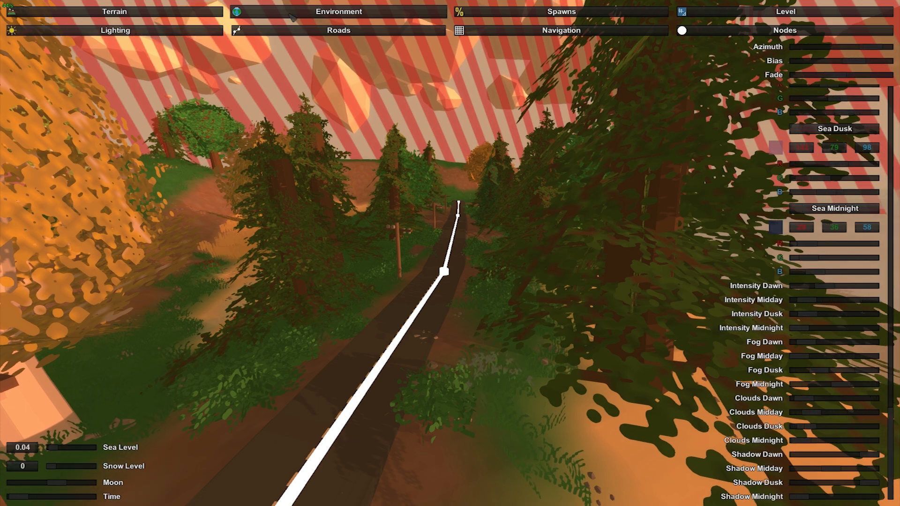
pyautogui.click(323, 29)
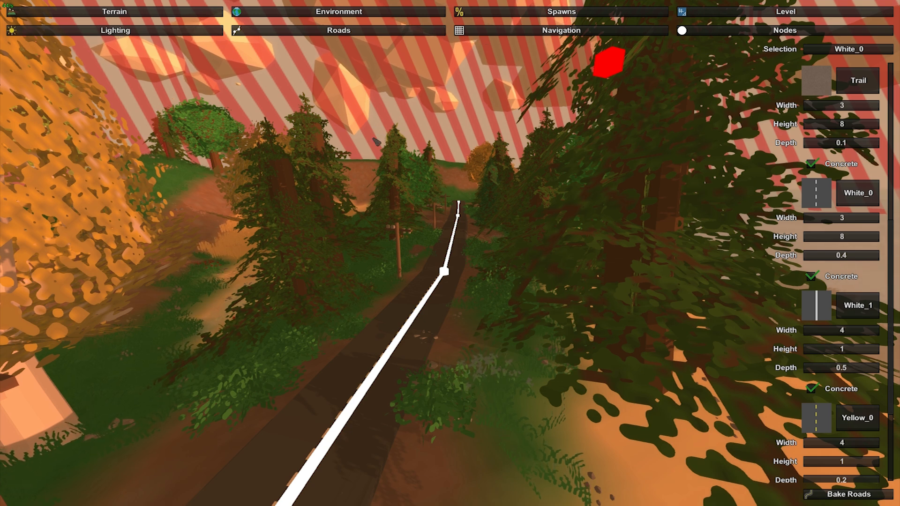
pyautogui.press('Escape')
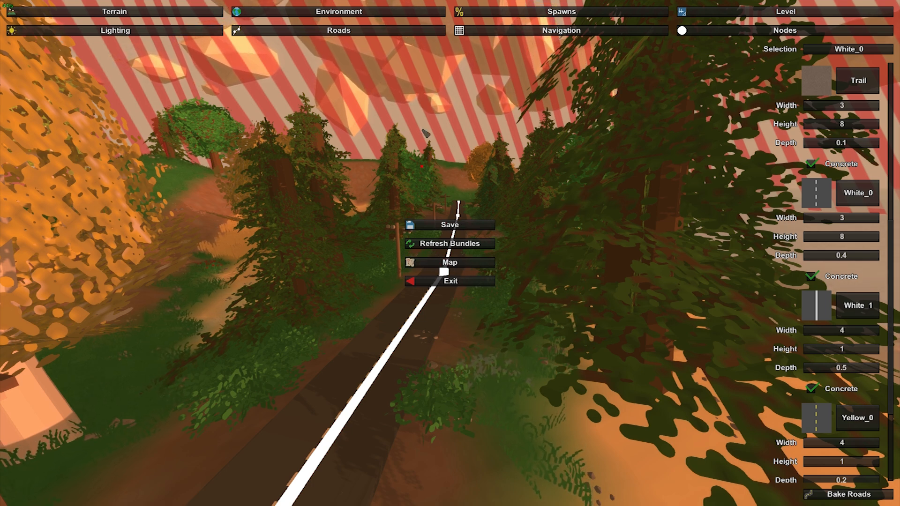
pyautogui.press('Escape')
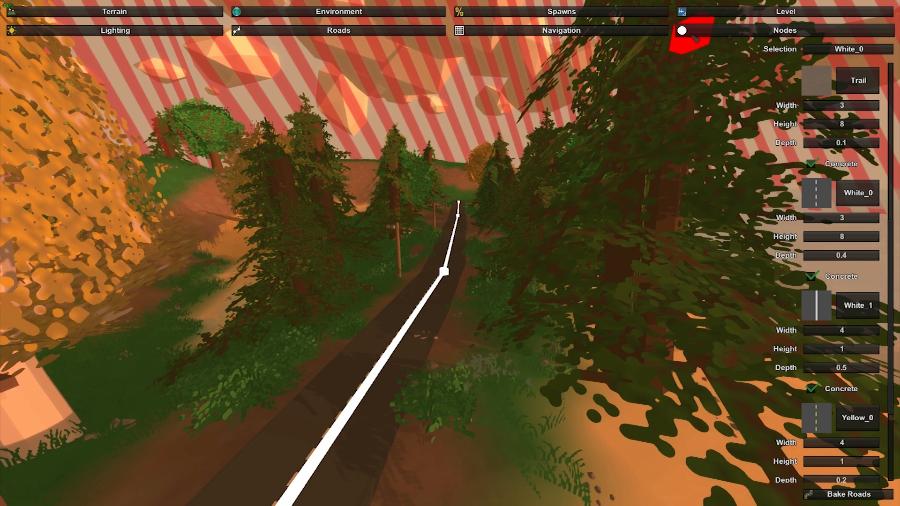
pyautogui.click(702, 13)
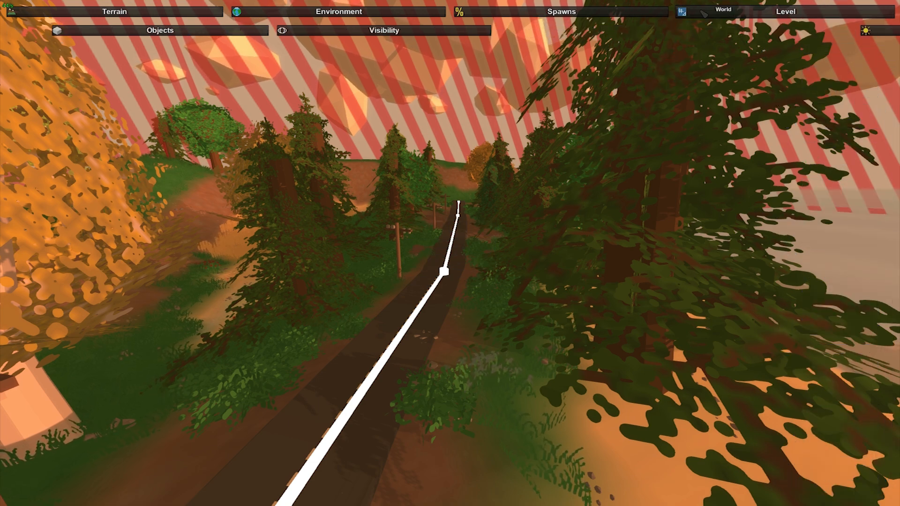
pyautogui.click(319, 31)
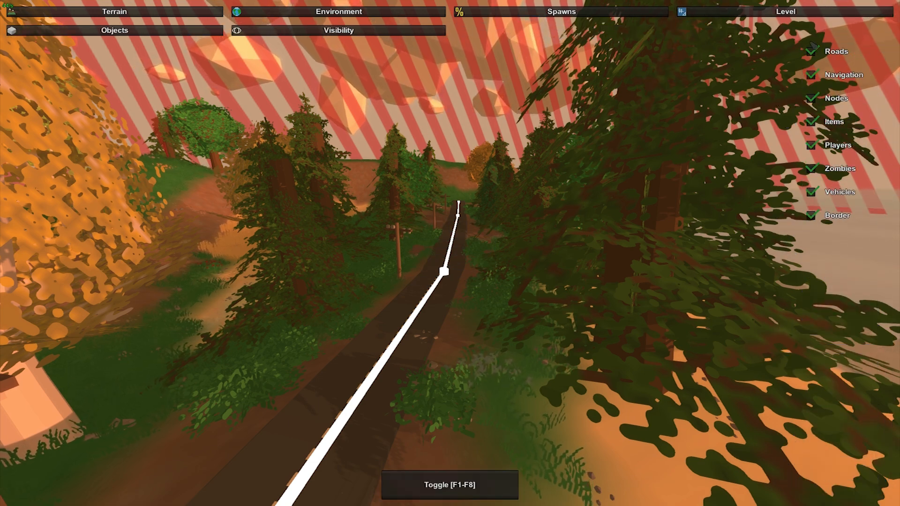
pyautogui.click(811, 51)
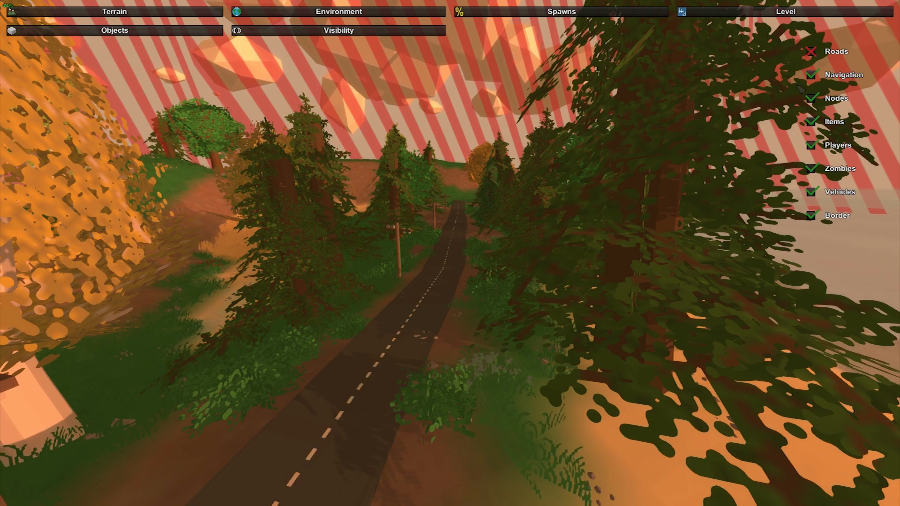
# Paint Gravel onto the ground along the road's inland edge, beside the bushes near the power pole.
pyautogui.press('s')
pyautogui.moveTo(484, 235); pyautogui.dragTo(451, 255, button='right')
pyautogui.press('w')
pyautogui.press('w')
pyautogui.press('w')
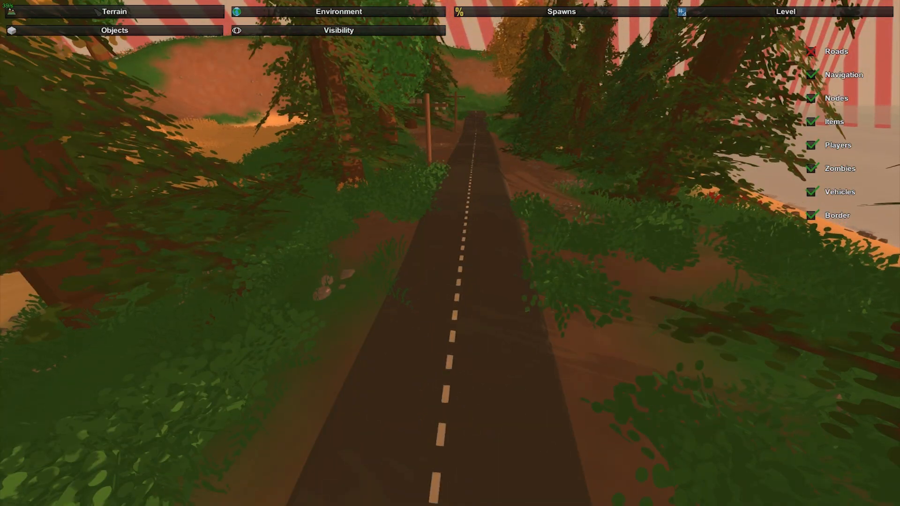
pyautogui.click(197, 12)
pyautogui.click(283, 32)
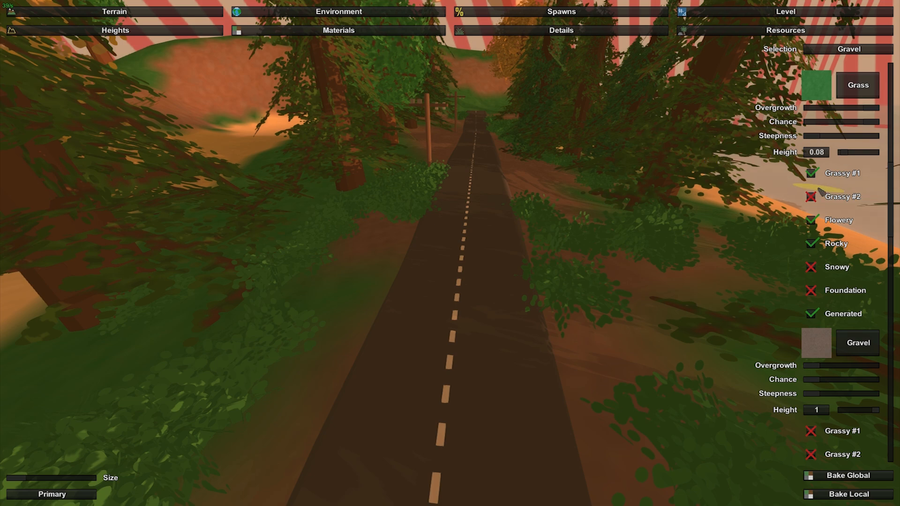
pyautogui.scroll(-5, 823, 156)
pyautogui.scroll(3, 834, 140)
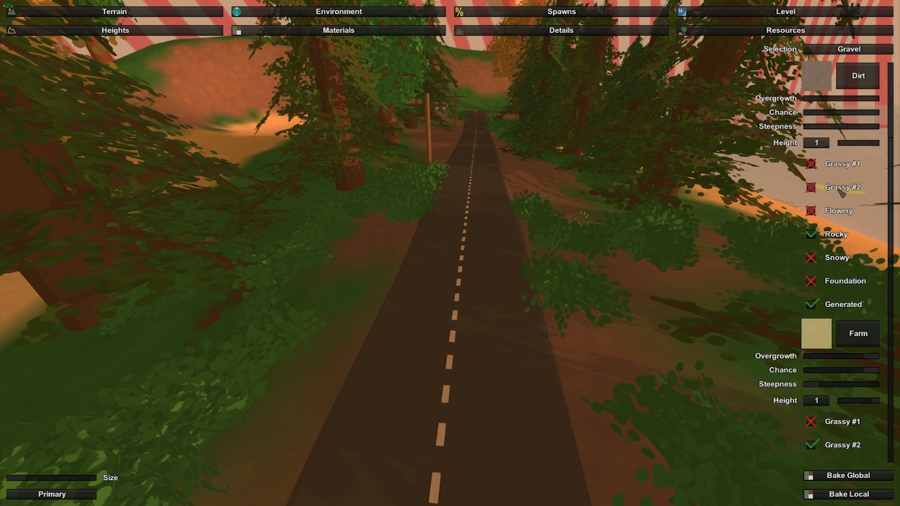
pyautogui.scroll(-15, 838, 197)
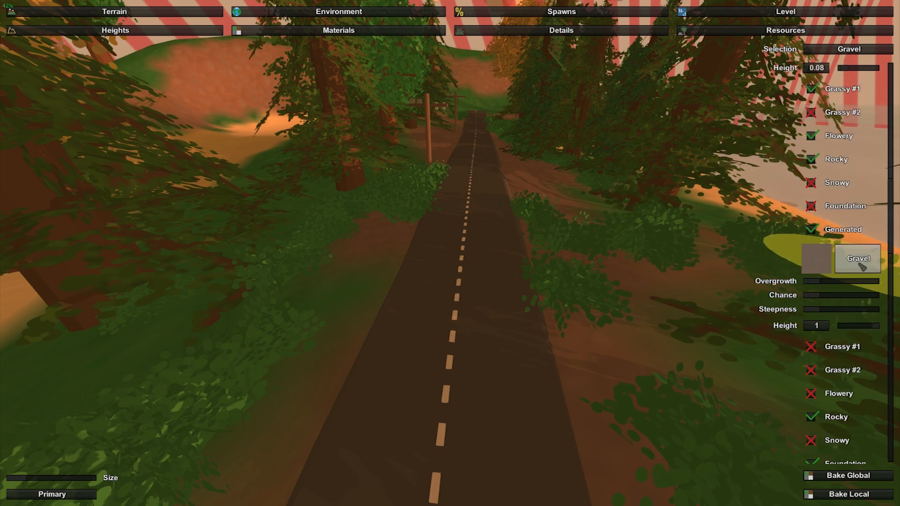
pyautogui.moveTo(373, 219)
pyautogui.mouseDown()
pyautogui.moveTo(379, 249)
pyautogui.moveTo(352, 316)
pyautogui.moveTo(441, 165)
pyautogui.mouseUp()
pyautogui.moveTo(349, 391)
pyautogui.mouseDown(button='right')
pyautogui.moveTo(423, 342)
pyautogui.moveTo(490, 261)
pyautogui.moveTo(452, 287)
pyautogui.mouseUp(button='right')
pyautogui.press('s')
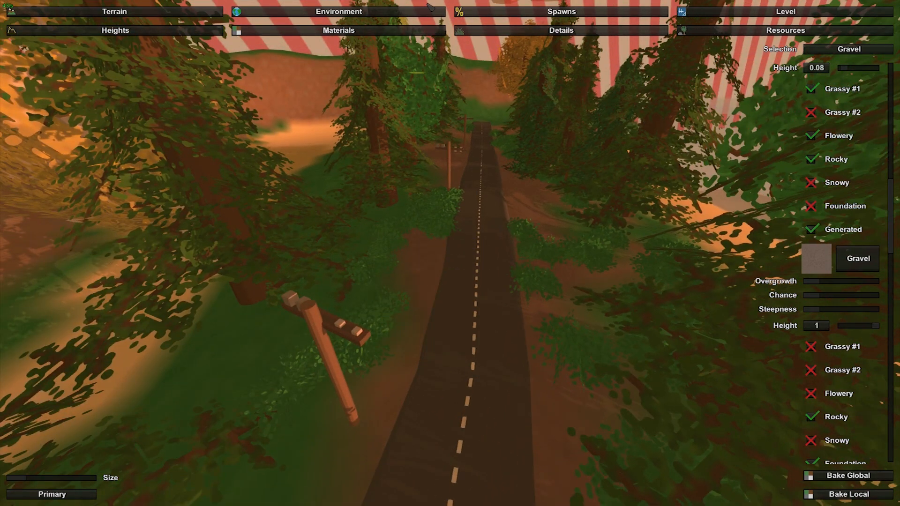
# Bake the ground details and check the pebbles and grass along both road edges.
pyautogui.click(492, 30)
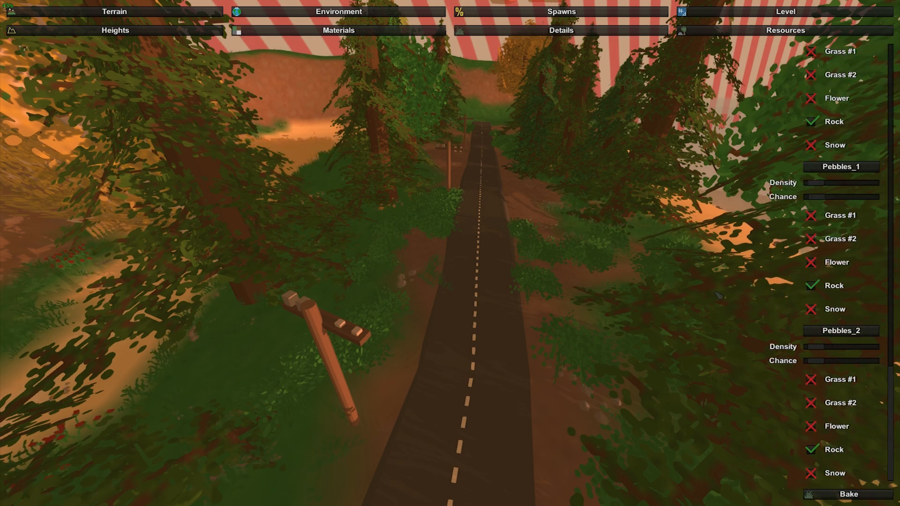
pyautogui.click(833, 494)
pyautogui.press('w')
pyautogui.moveTo(833, 494); pyautogui.dragTo(852, 370, button='right')
pyautogui.press('w')
pyautogui.moveTo(450, 253); pyautogui.dragTo(367, 354, button='right')
pyautogui.press('s')
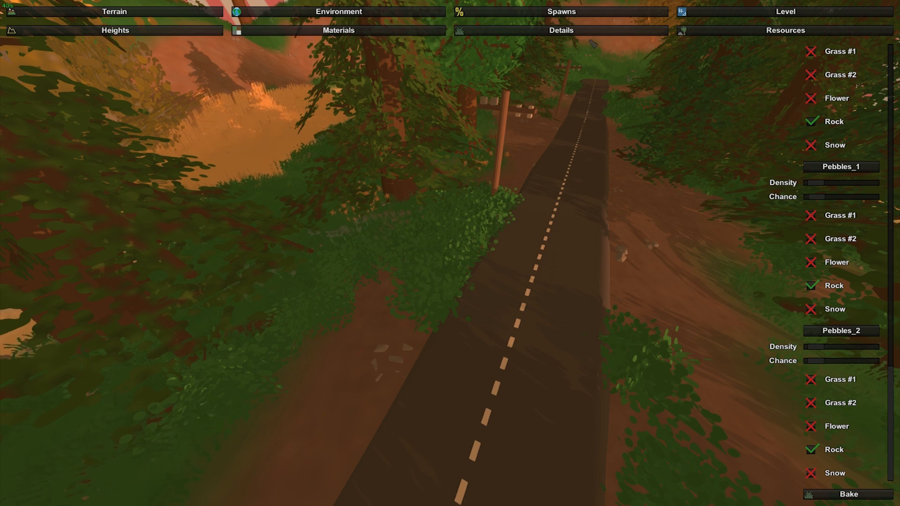
pyautogui.click(562, 30)
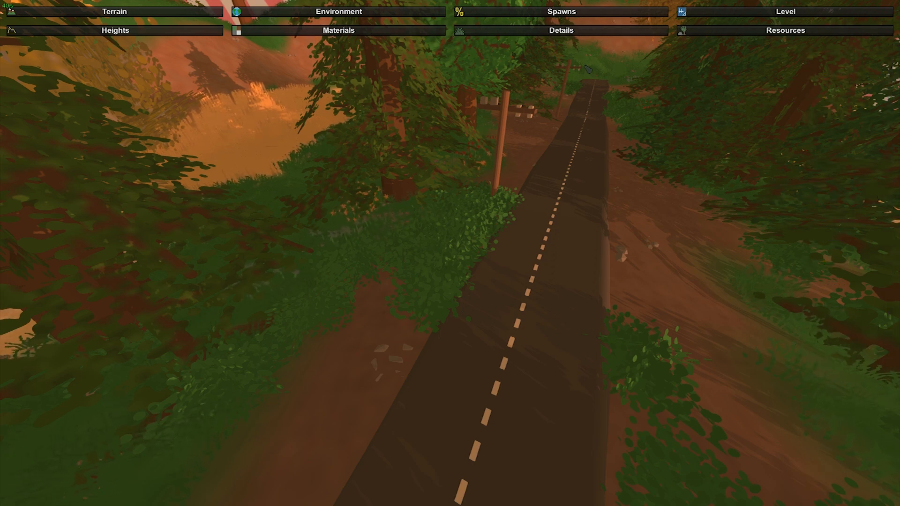
pyautogui.click(560, 30)
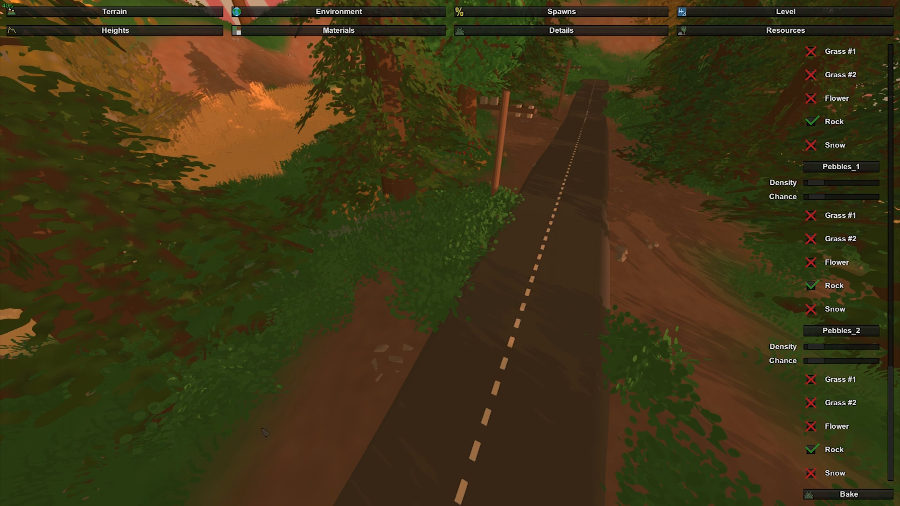
# Remove the bush at the foot of the inland power pole and choose Bush #1 as the resource.
pyautogui.click(785, 30)
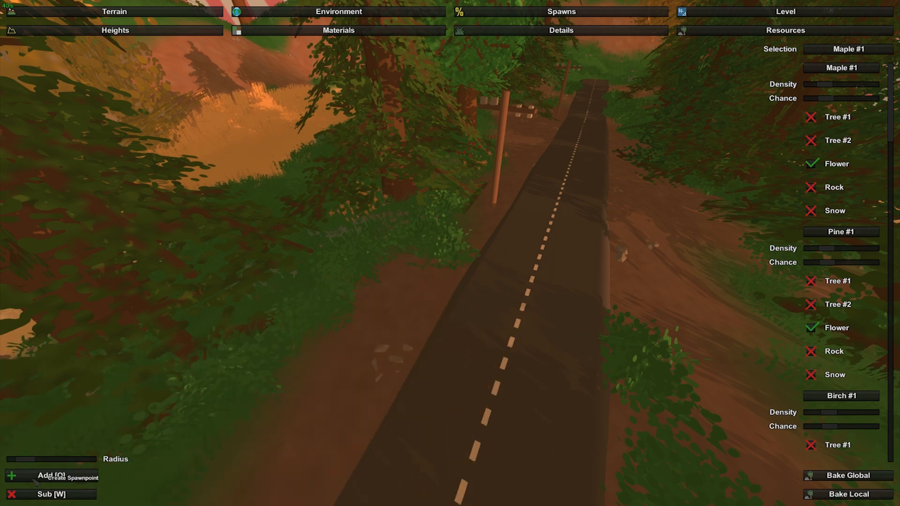
pyautogui.scroll(-15, 853, 346)
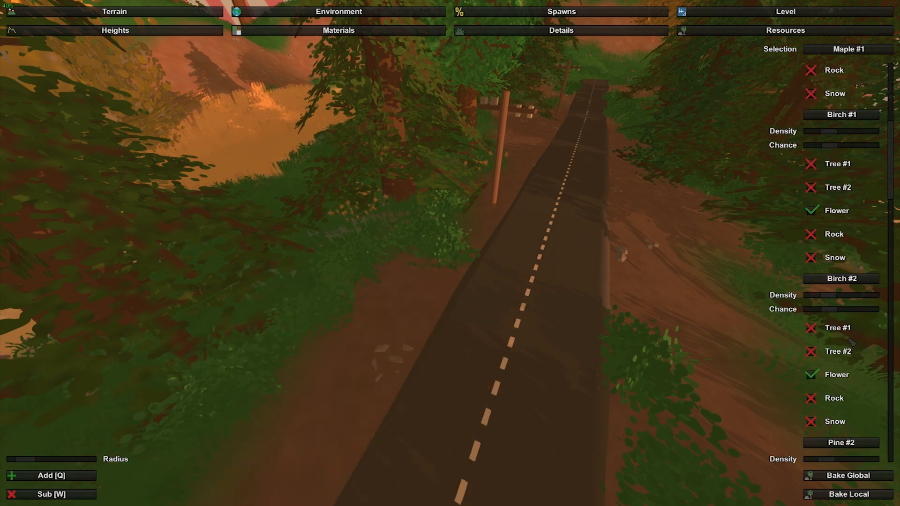
pyautogui.scroll(-9, 845, 333)
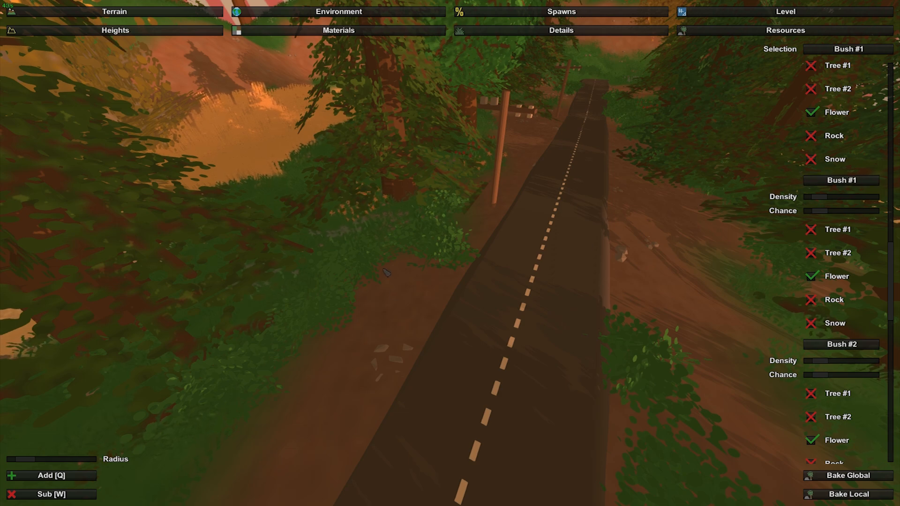
# Clear the bush from the inland road edge near the road's end, in front of the pines.
pyautogui.press('w')
pyautogui.moveTo(368, 309); pyautogui.dragTo(449, 253, button='right')
pyautogui.moveTo(733, 254); pyautogui.dragTo(567, 225, button='right')
pyautogui.press('w')
pyautogui.press('w')
pyautogui.moveTo(449, 253); pyautogui.dragTo(417, 286, button='right')
pyautogui.press('w')
pyautogui.press('s')
pyautogui.press('w')
pyautogui.click(59, 494)
pyautogui.click(448, 356)
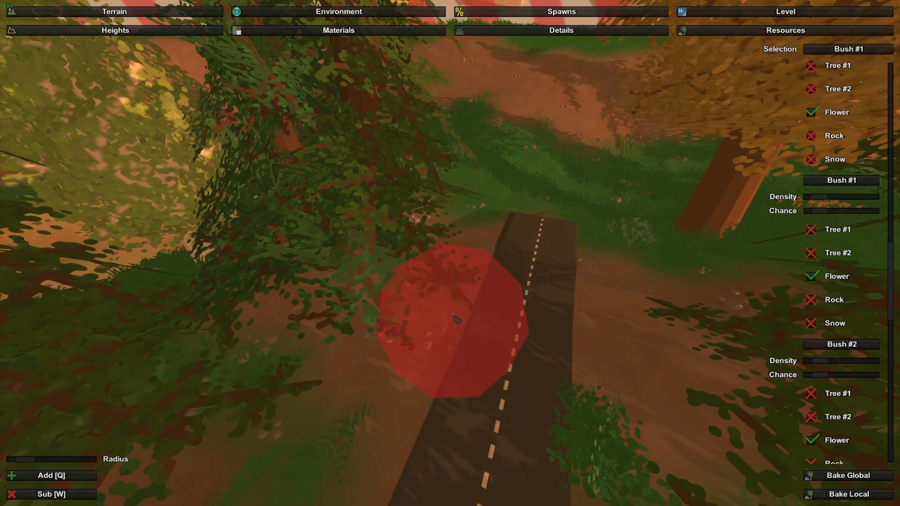
# Place a Bush #1 on the dirt beneath the inland pines near the road's end.
pyautogui.moveTo(497, 302)
pyautogui.mouseDown(button='right')
pyautogui.moveTo(403, 277)
pyautogui.moveTo(262, 267)
pyautogui.moveTo(468, 272)
pyautogui.mouseUp(button='right')
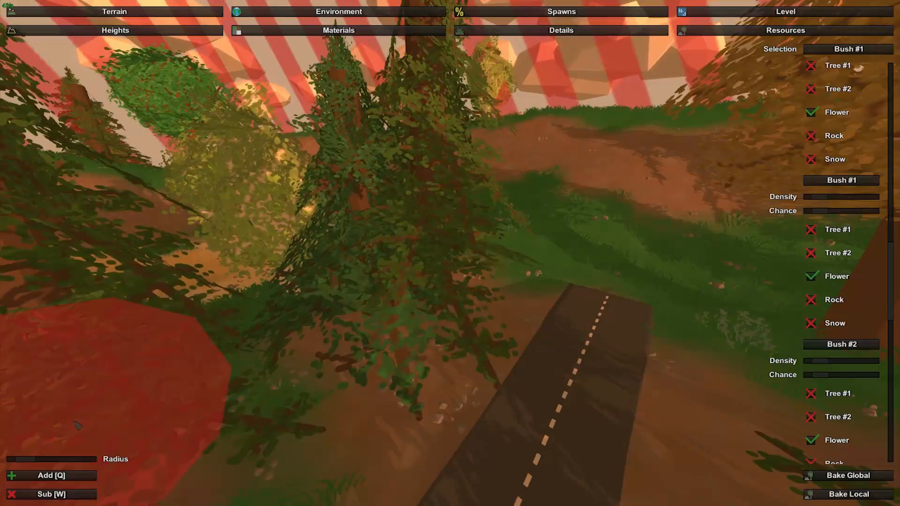
pyautogui.click(56, 476)
pyautogui.click(347, 402)
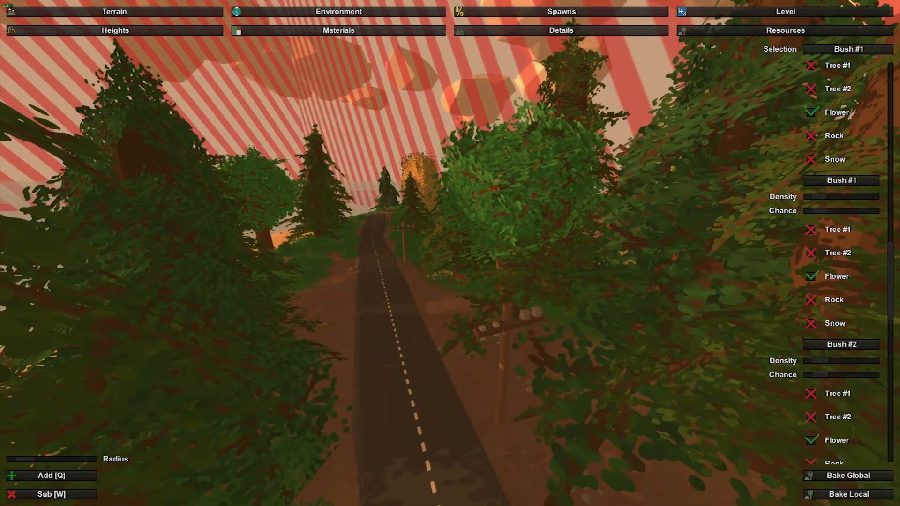
# Add Bush #1 plants to the bare dirt on both sides of the road, including one beside the inland flowers.
pyautogui.press('w')
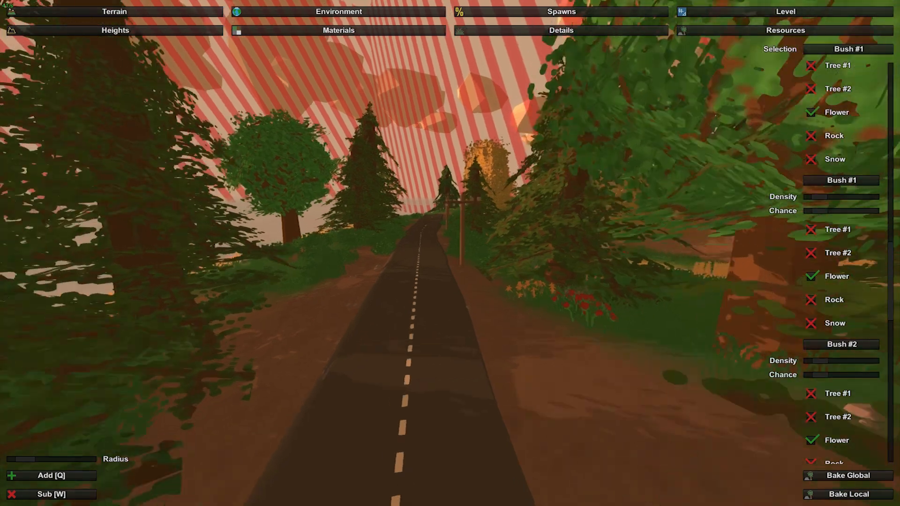
pyautogui.press('w')
pyautogui.moveTo(450, 253); pyautogui.dragTo(430, 262, button='right')
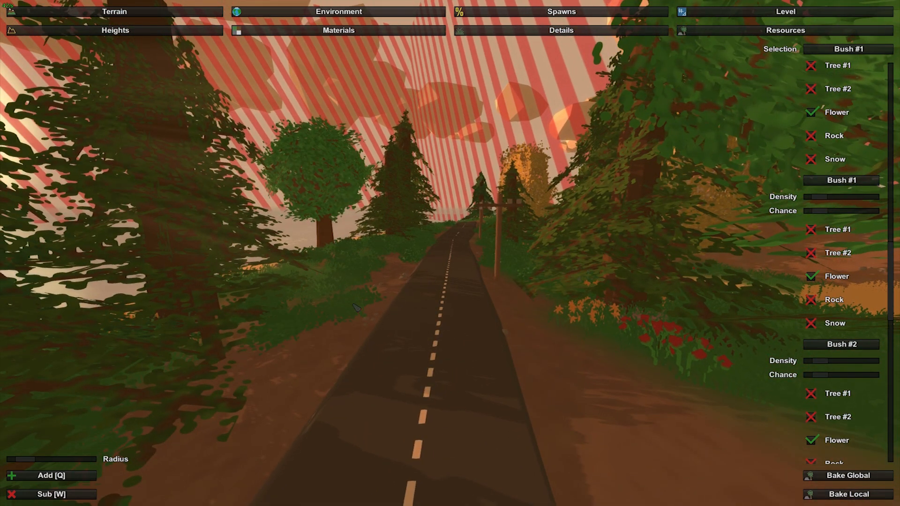
pyautogui.moveTo(228, 408); pyautogui.dragTo(300, 403, button='right')
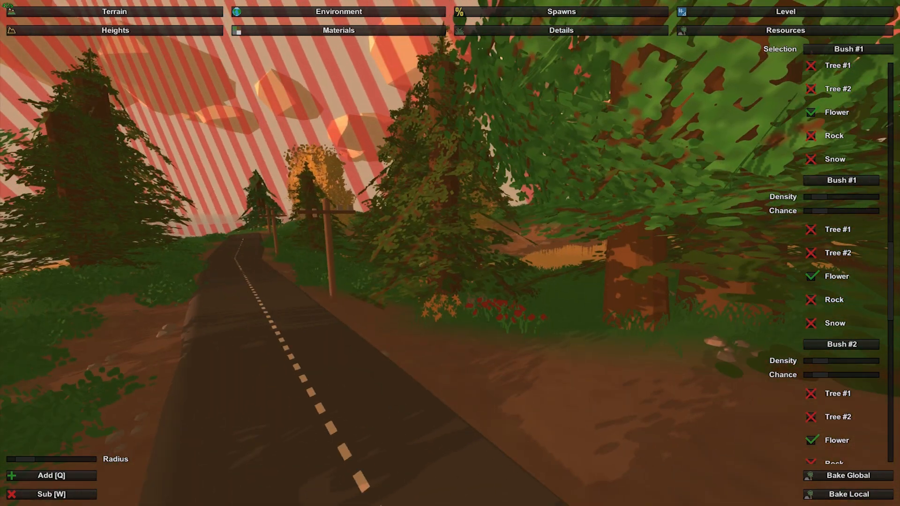
pyautogui.click(530, 322)
# Choose Berry Bush as the resource for placement.
pyautogui.scroll(10, 817, 248)
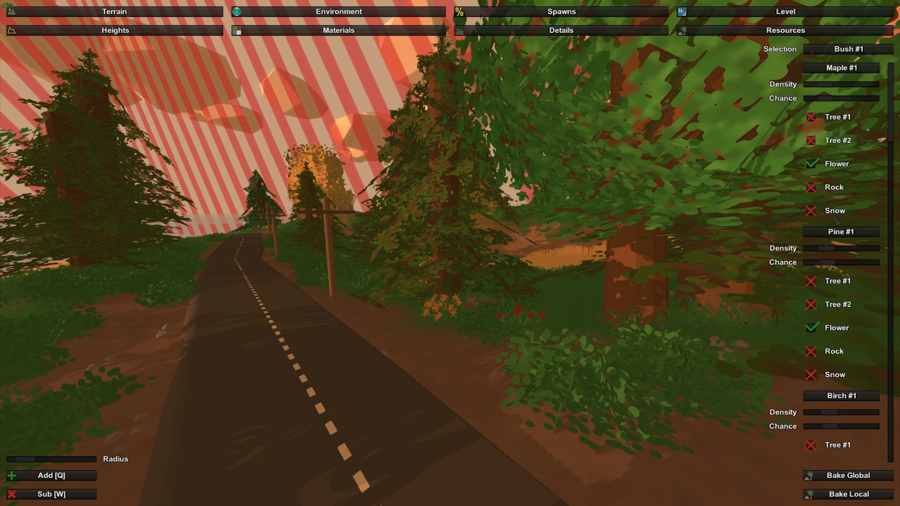
pyautogui.scroll(-8, 835, 219)
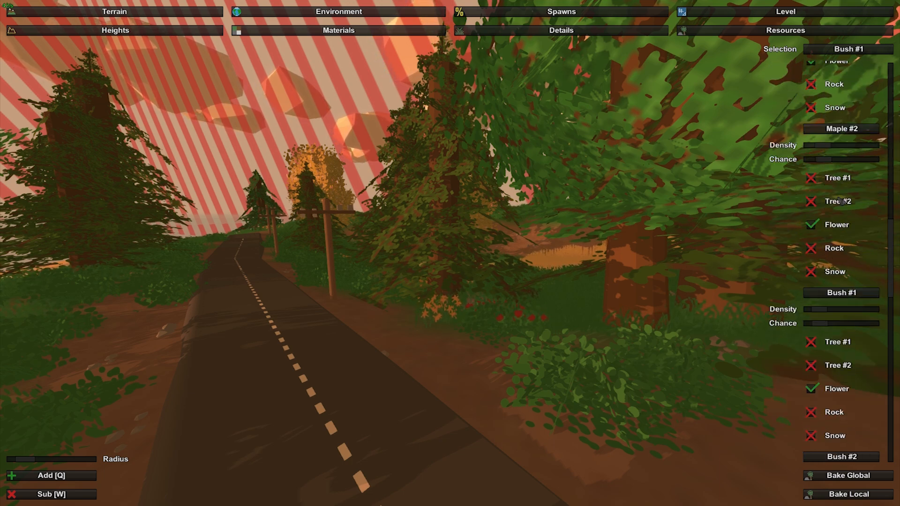
pyautogui.scroll(-12, 841, 200)
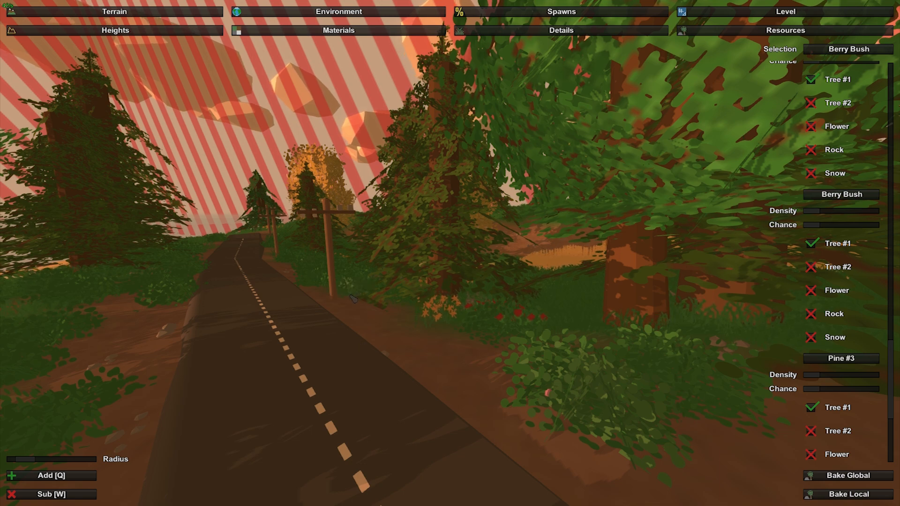
# Examine the trees, bushes and power lines along the whole road in both directions.
pyautogui.moveTo(388, 331); pyautogui.dragTo(451, 254, button='right')
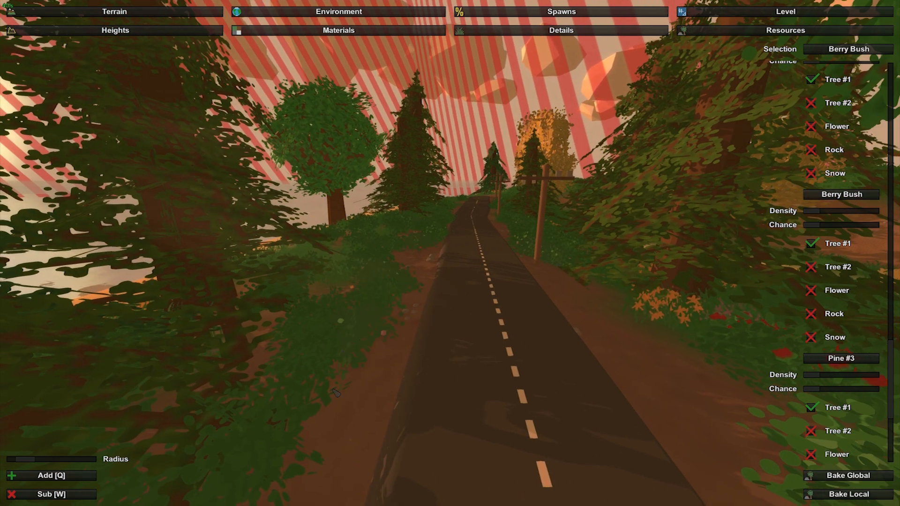
pyautogui.press('w')
pyautogui.moveTo(267, 458); pyautogui.dragTo(450, 253, button='right')
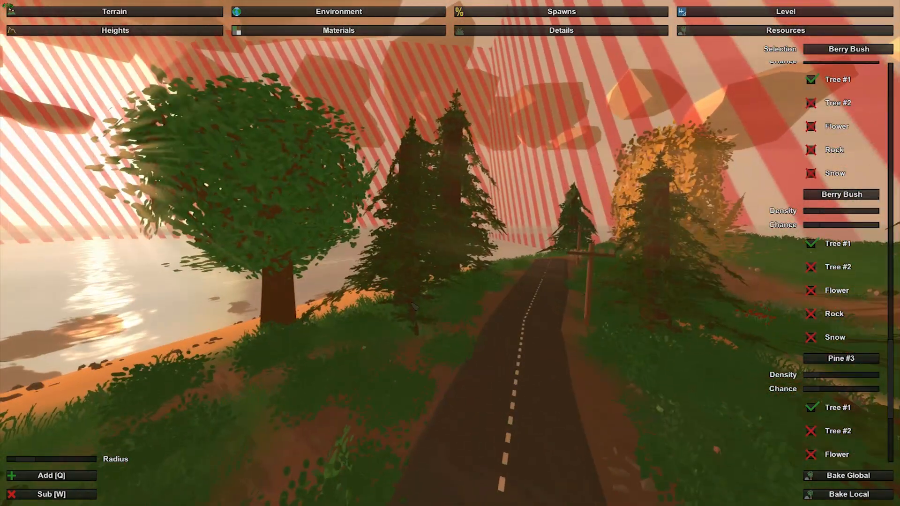
pyautogui.press('w')
pyautogui.moveTo(324, 357); pyautogui.dragTo(450, 253, button='right')
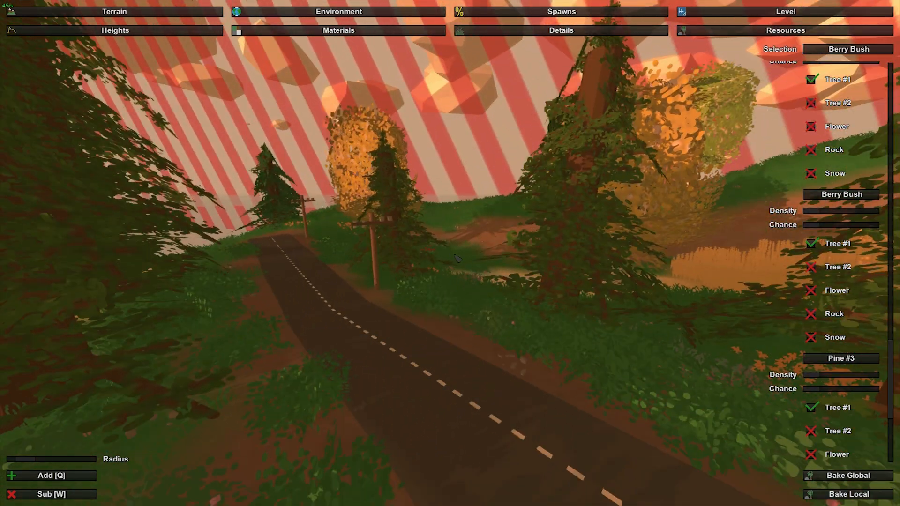
pyautogui.press('w')
pyautogui.moveTo(428, 296); pyautogui.dragTo(450, 253, button='right')
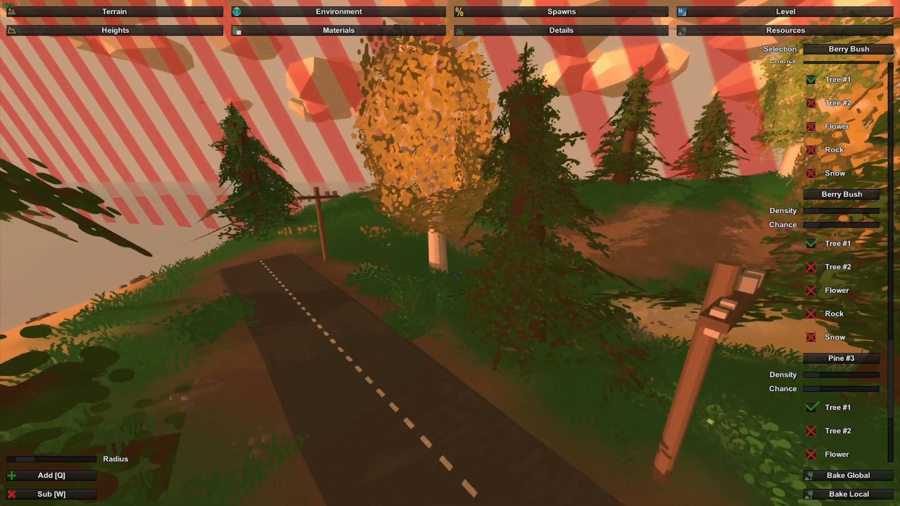
pyautogui.moveTo(480, 353); pyautogui.dragTo(450, 257, button='right')
pyautogui.press('s')
pyautogui.press('w')
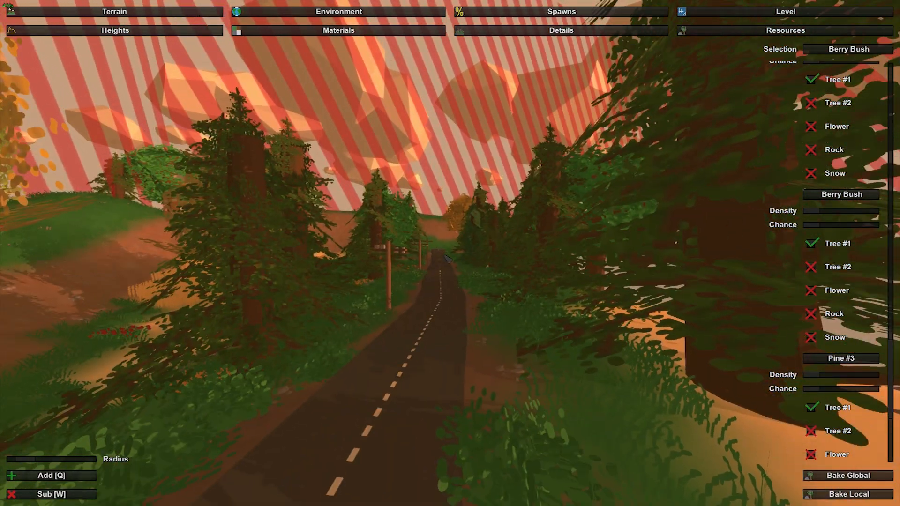